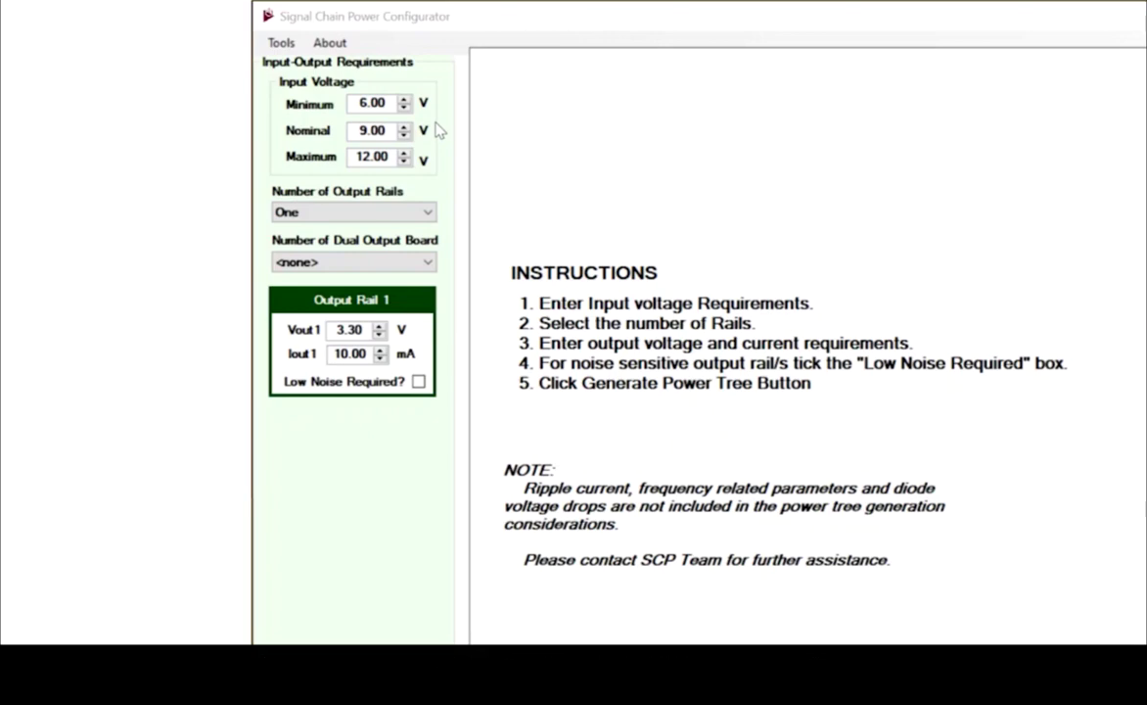
- Use five output rails: rail 1 at 15 V, rail 2 at 10 mA, both low noise
{"action": "left_click", "coordinate": [427, 217]}
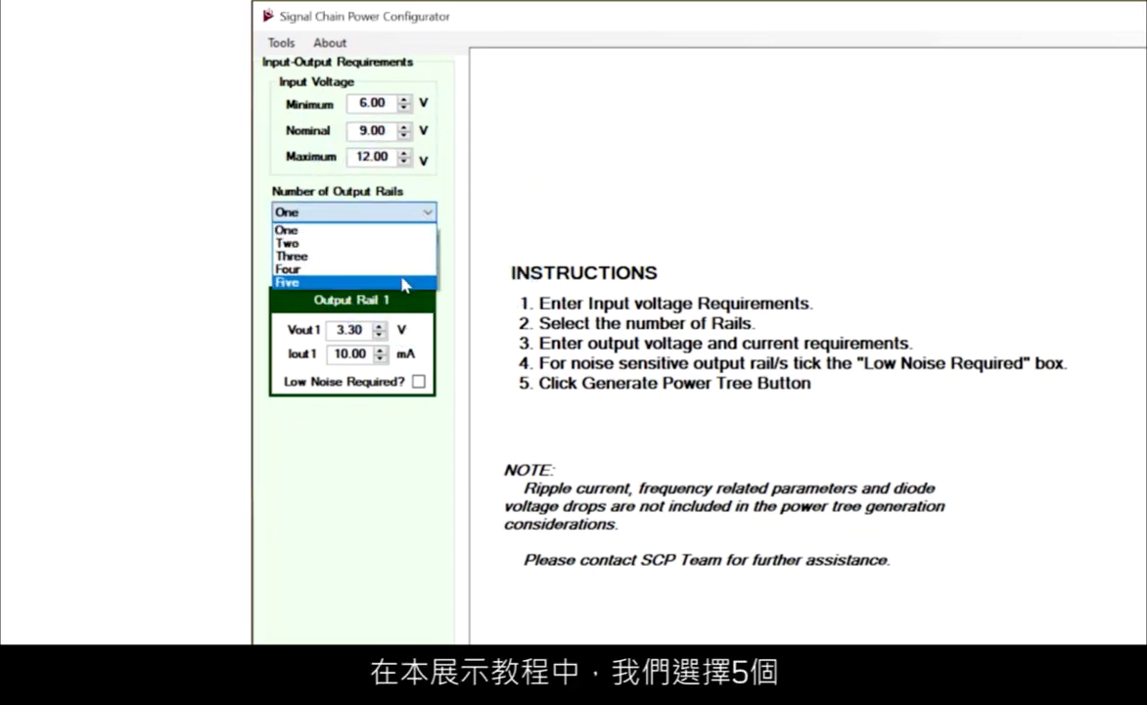
{"action": "left_click", "coordinate": [404, 284]}
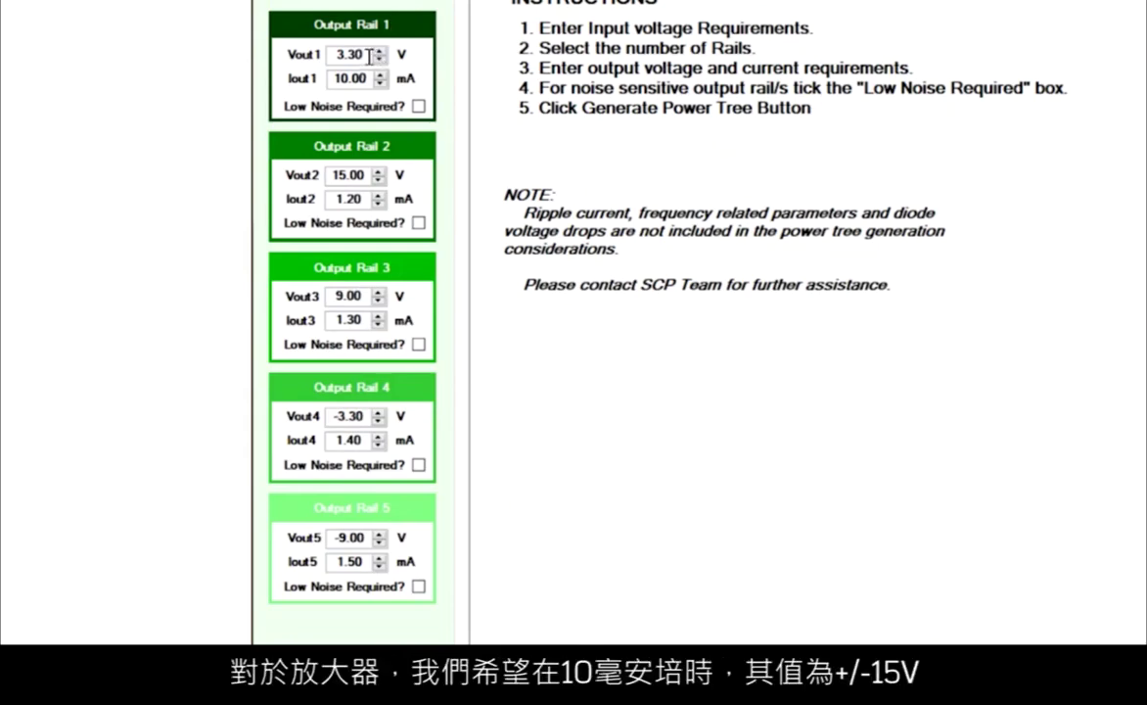
{"action": "left_click_drag", "start_coordinate": [369, 56], "coordinate": [288, 66]}
{"action": "type", "text": "15"}
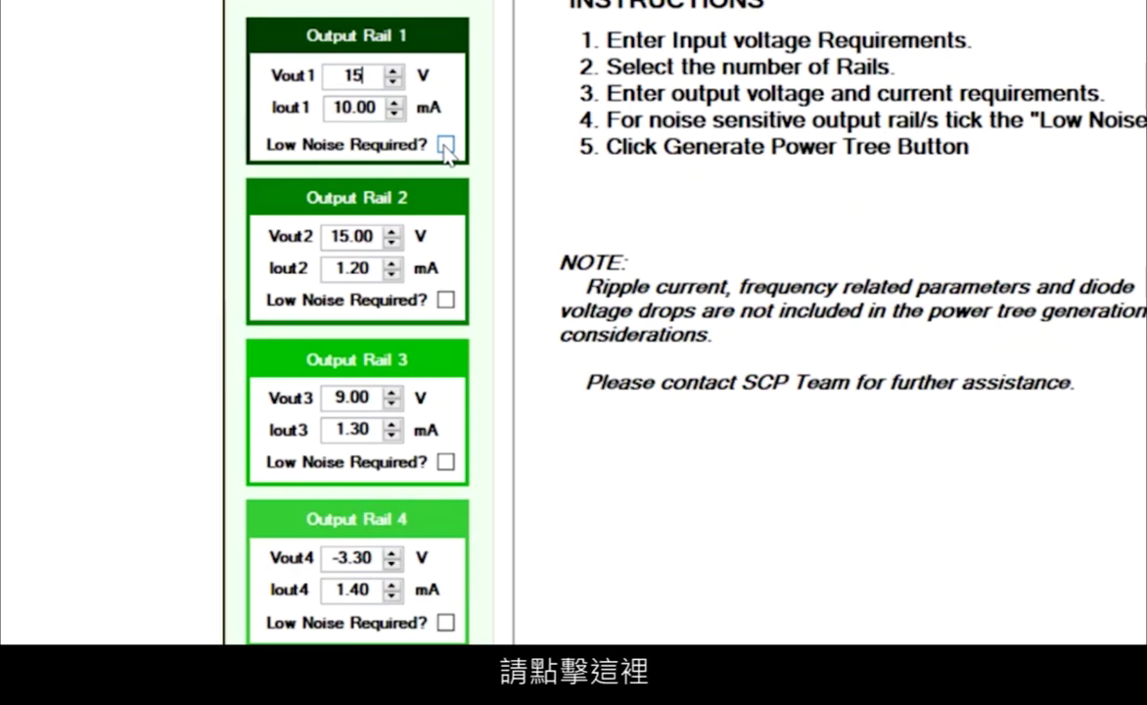
{"action": "left_click", "coordinate": [445, 145]}
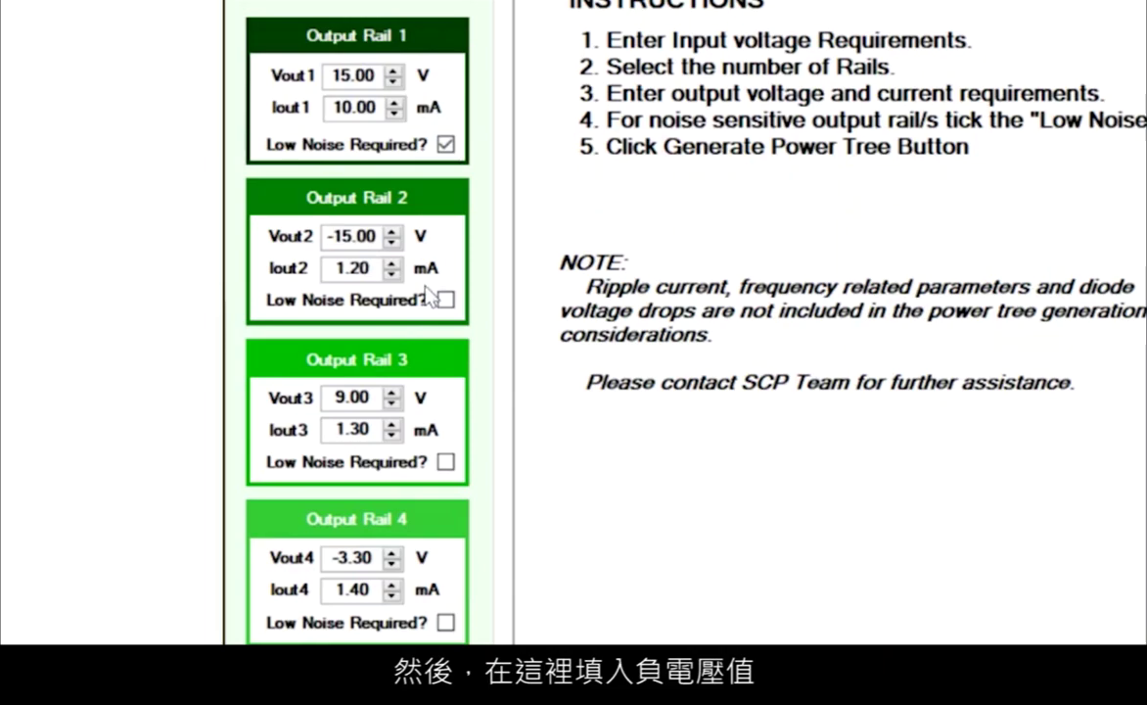
{"action": "left_click_drag", "start_coordinate": [332, 268], "coordinate": [473, 269]}
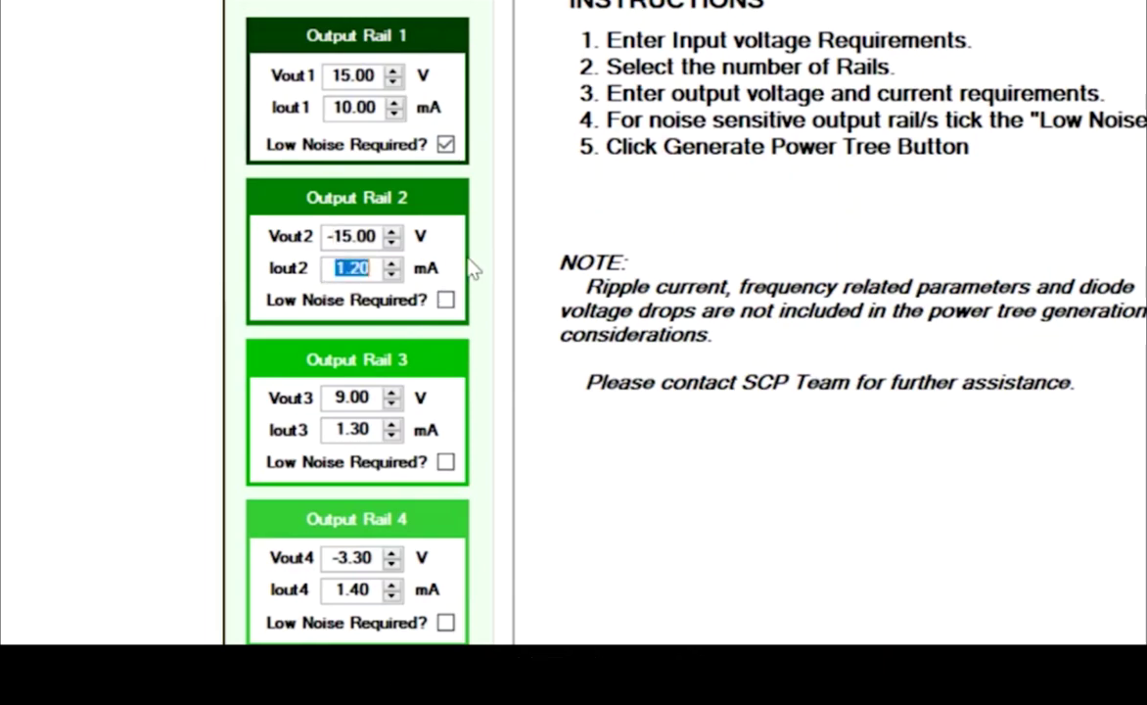
{"action": "type", "text": "10"}
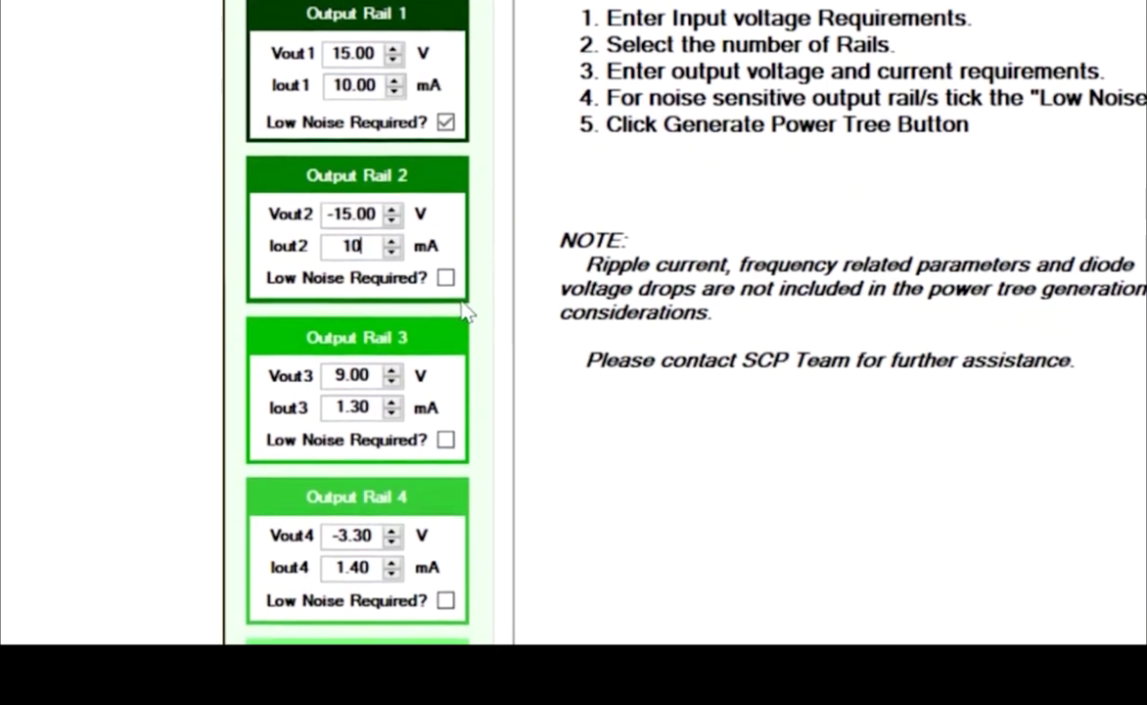
{"action": "left_click", "coordinate": [445, 277]}
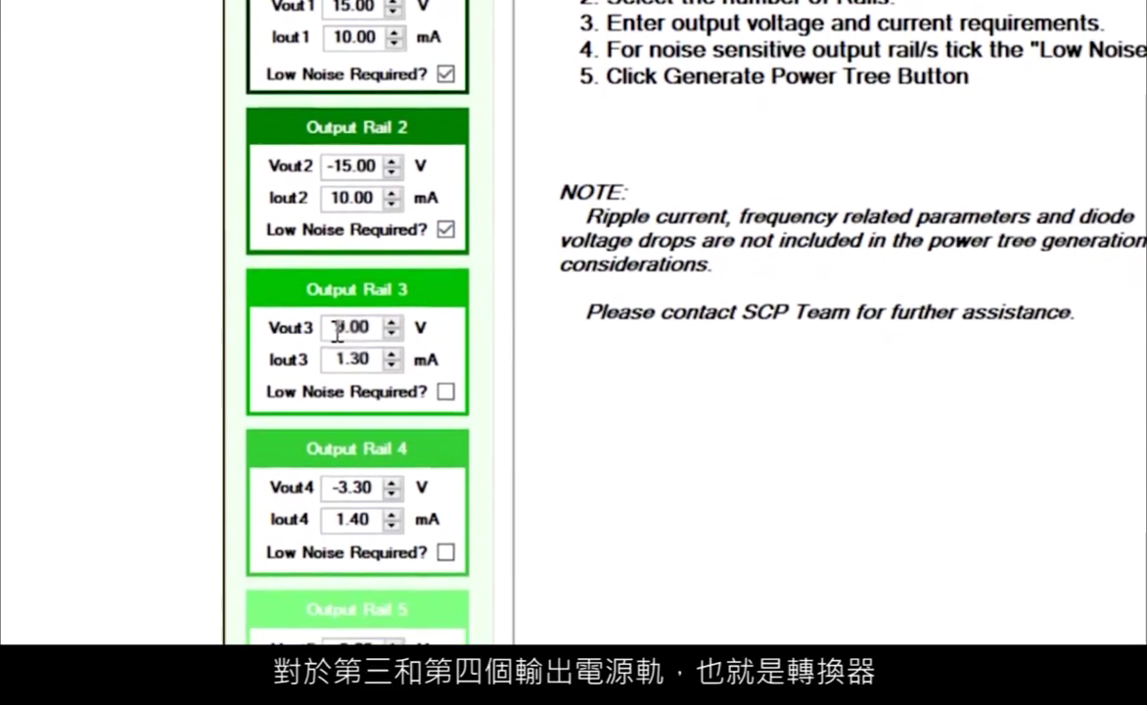
- Set rail 3 to 5 V at 10 mA and rail 4 to -5 V, both low noise
{"action": "double_click", "coordinate": [343, 328]}
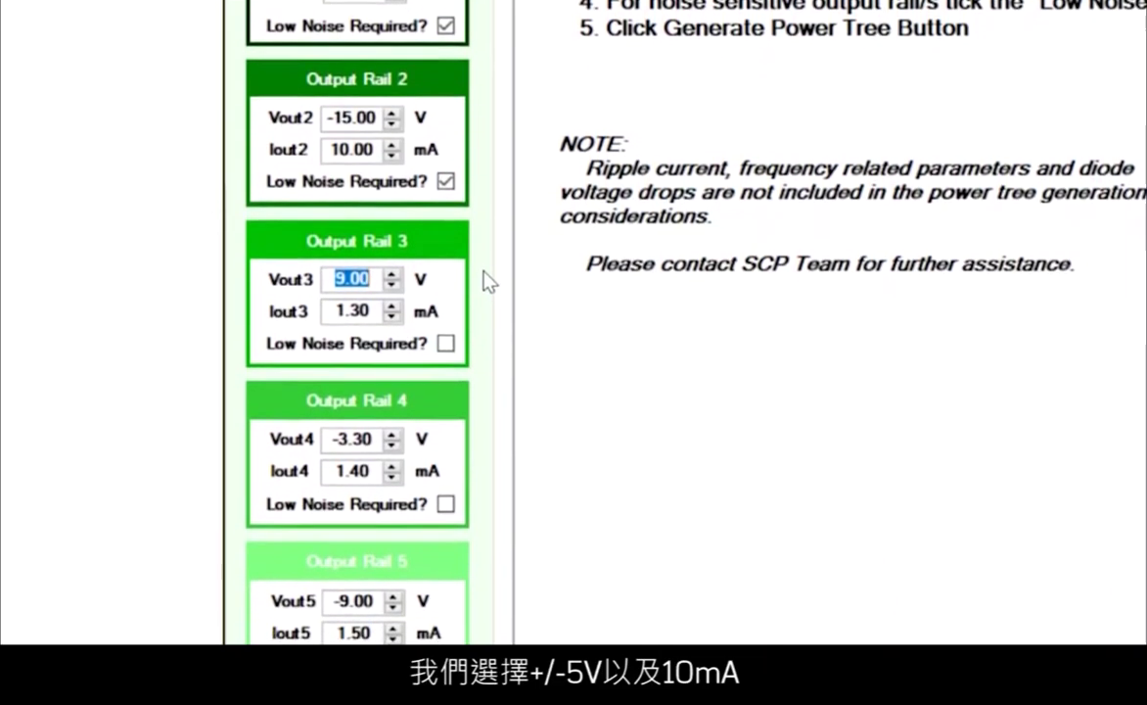
{"action": "type", "text": "5"}
{"action": "double_click", "coordinate": [338, 310]}
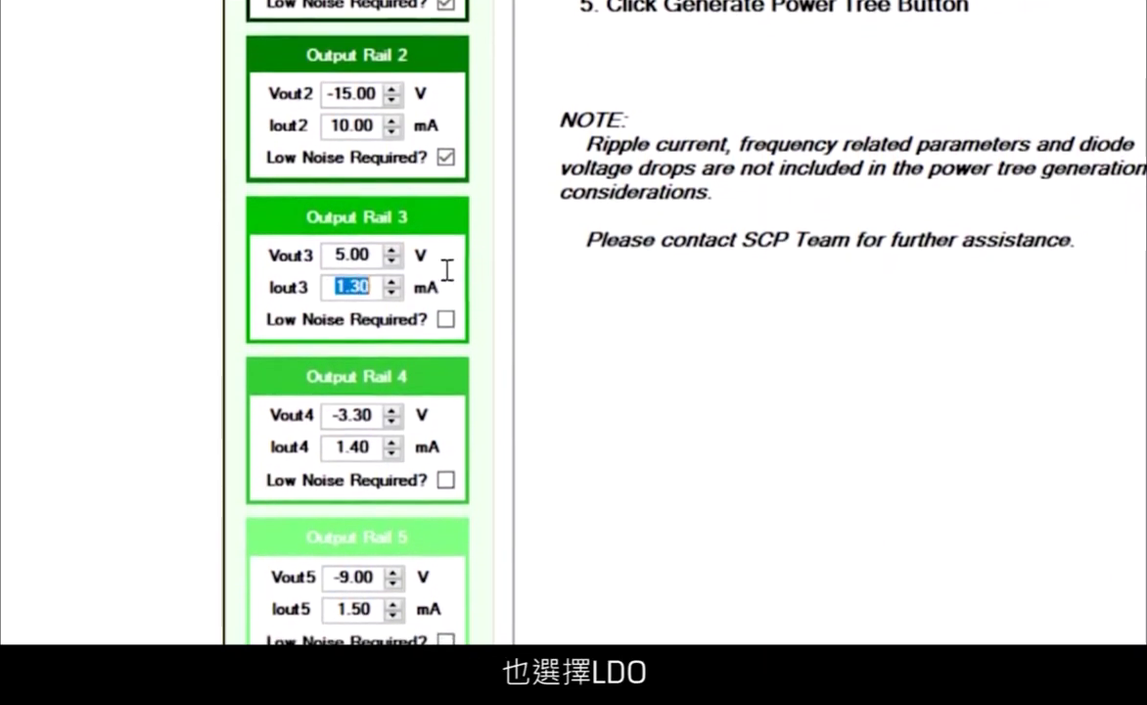
{"action": "type", "text": "10"}
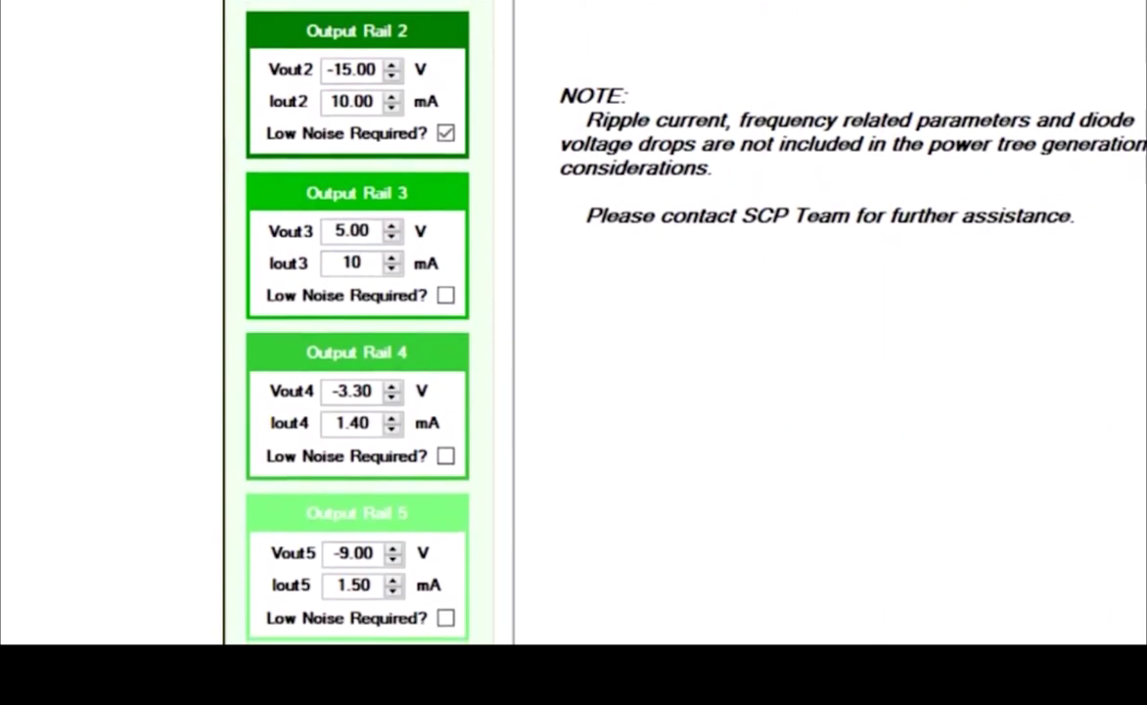
{"action": "left_click", "coordinate": [446, 295]}
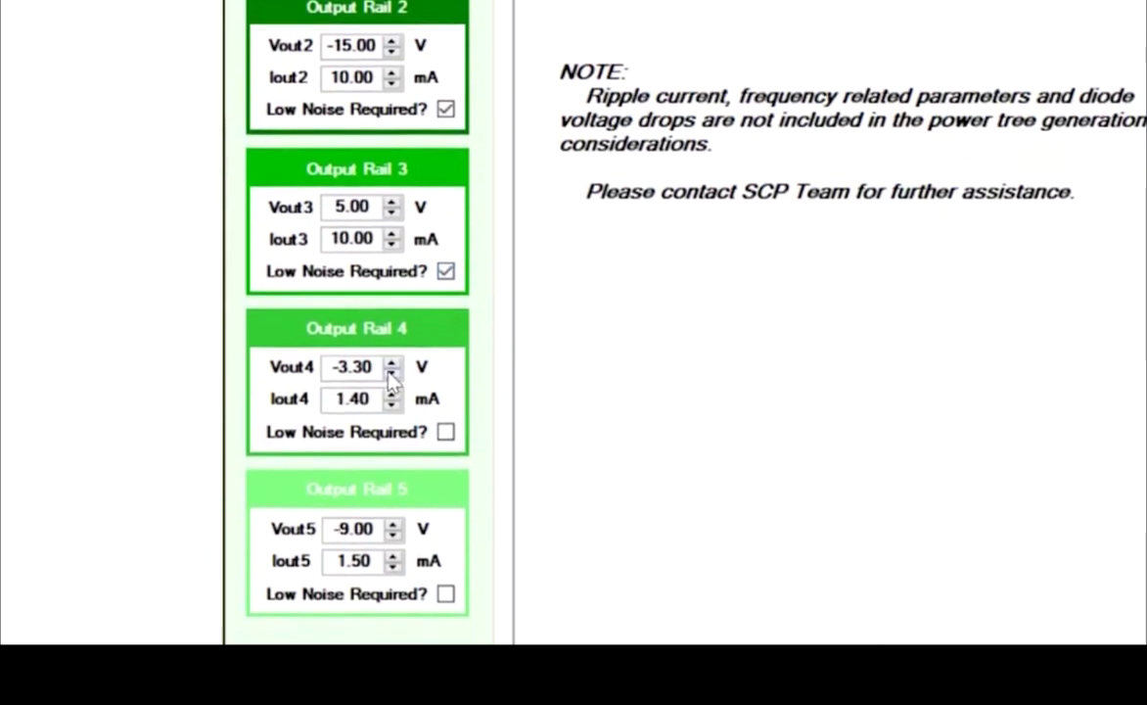
{"action": "double_click", "coordinate": [352, 366]}
{"action": "type", "text": "-5"}
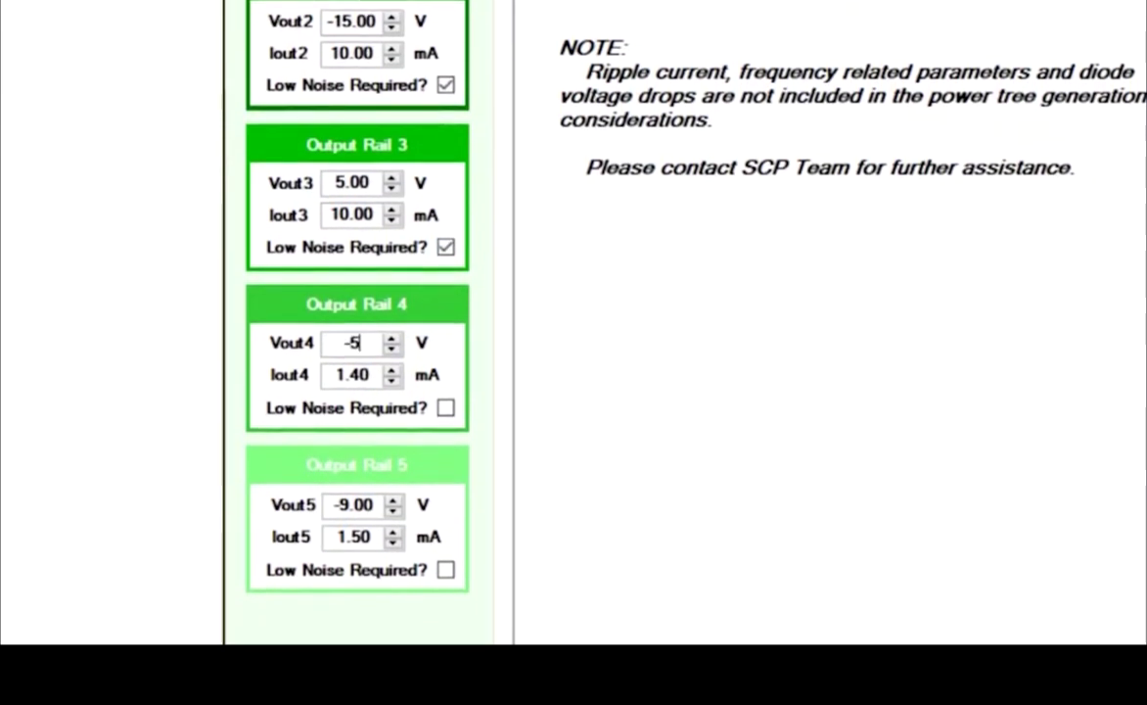
{"action": "left_click", "coordinate": [446, 407]}
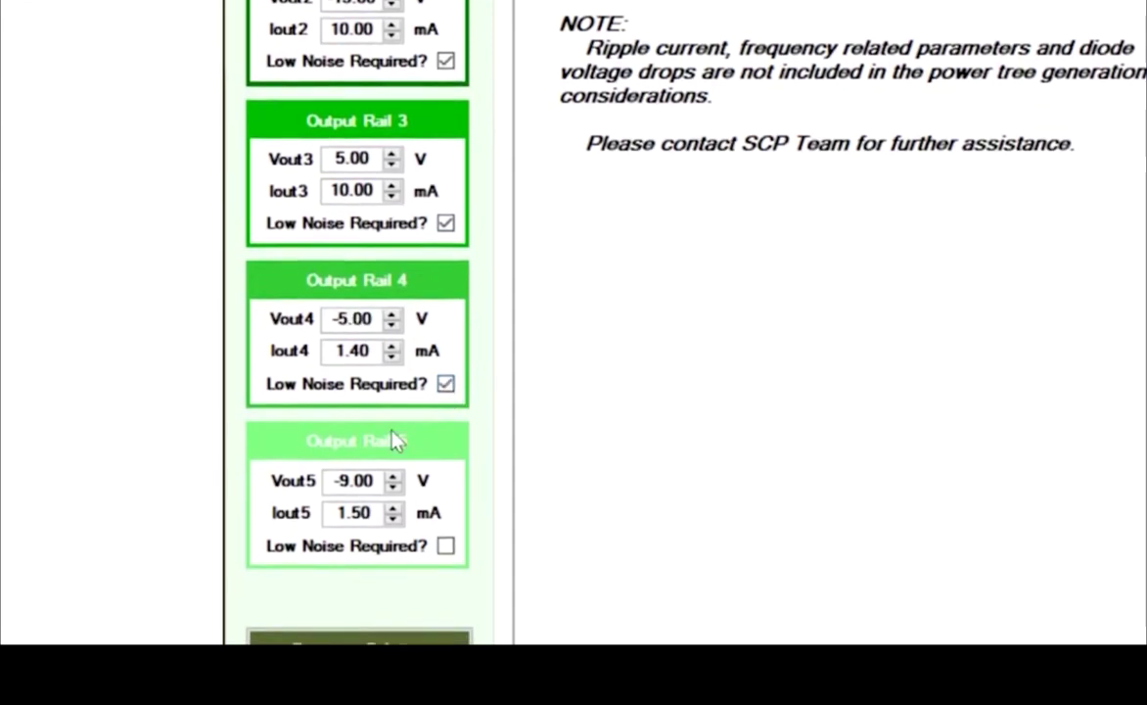
- Set rail 5 to 1.8 V output at 50 mA
{"action": "left_click_drag", "start_coordinate": [374, 478], "coordinate": [305, 480]}
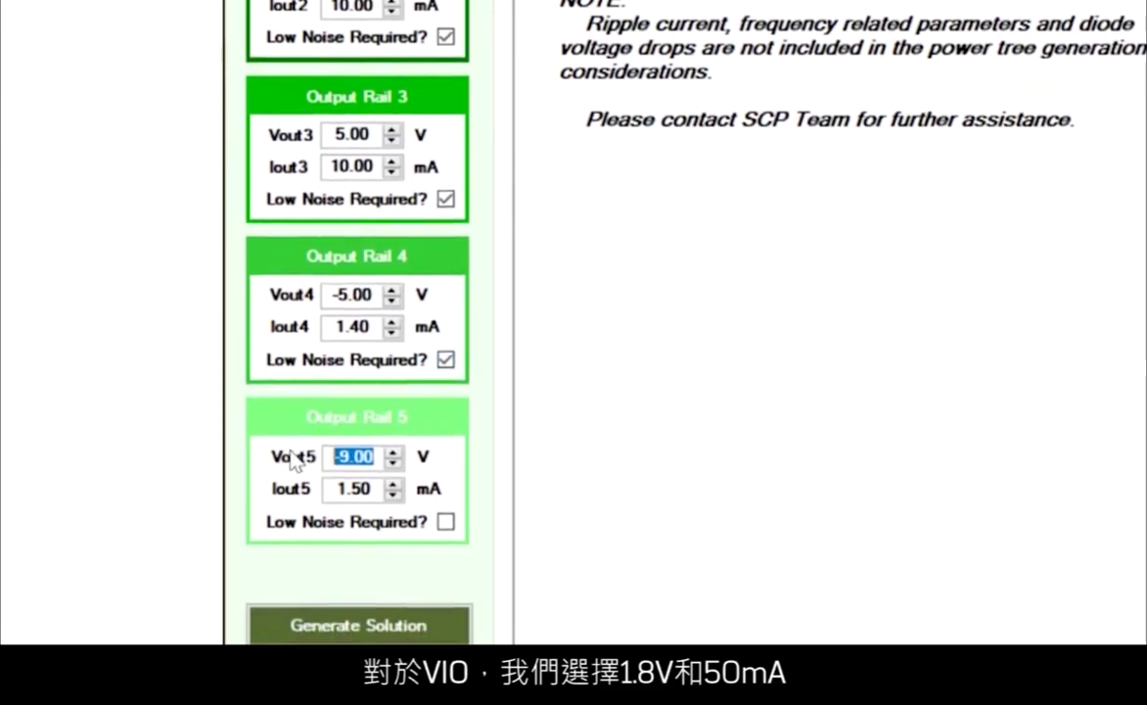
{"action": "type", "text": "1."}
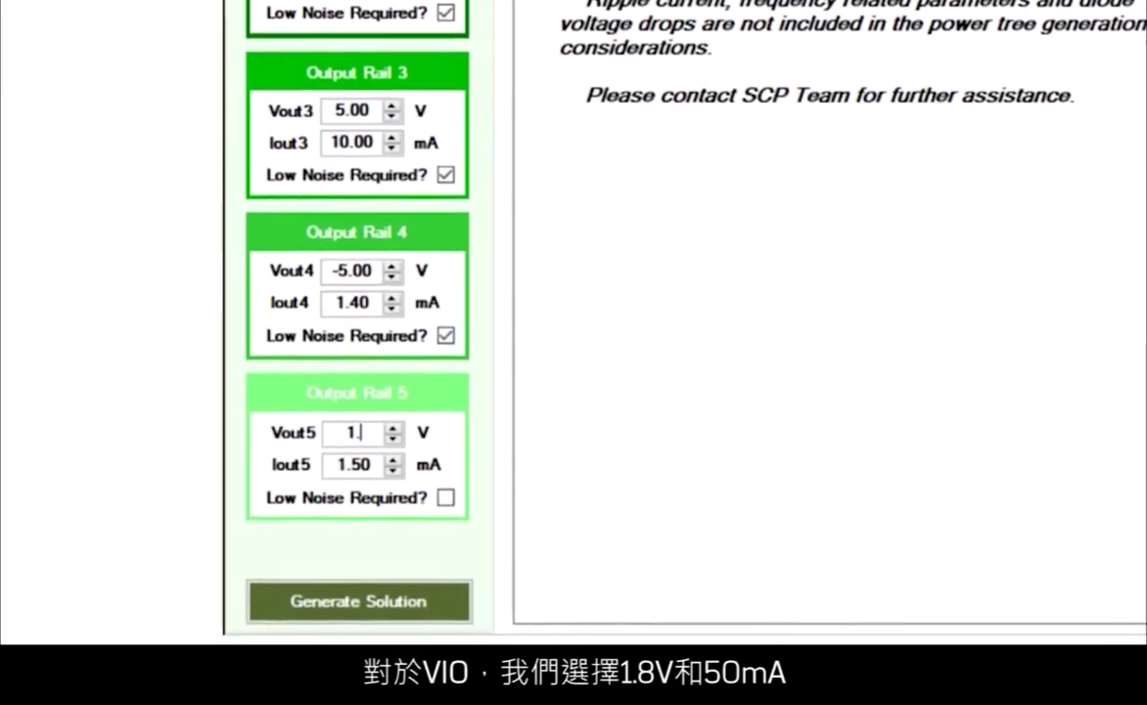
{"action": "type", "text": "8"}
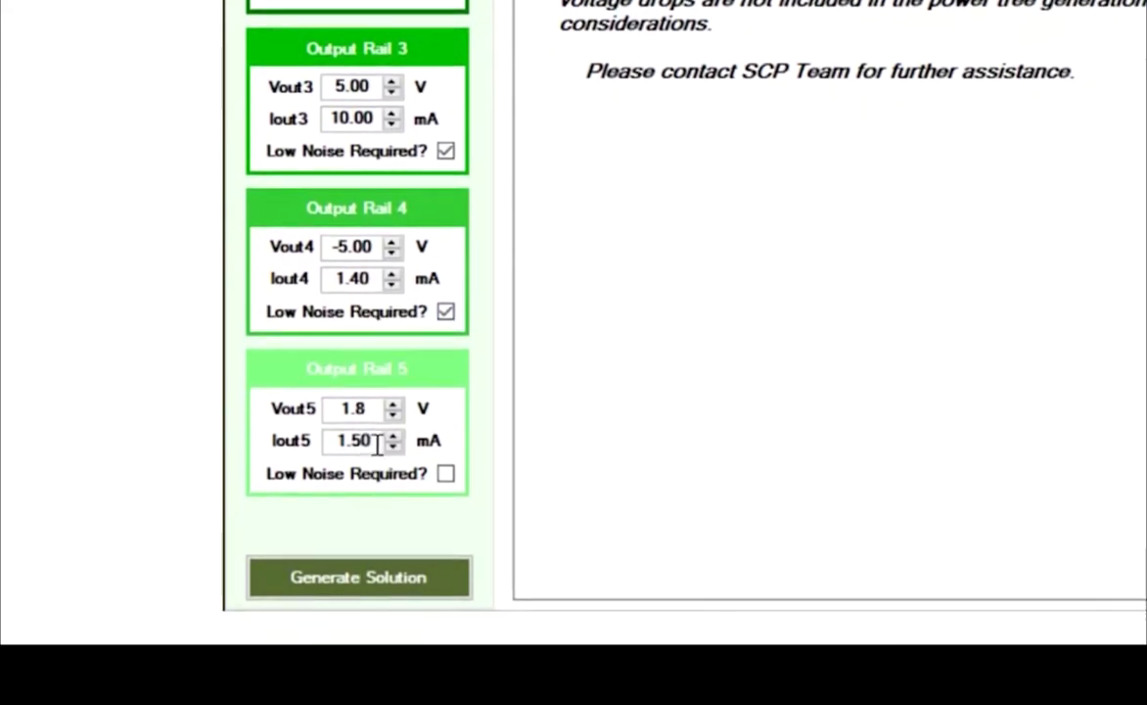
{"action": "left_click_drag", "start_coordinate": [377, 445], "coordinate": [285, 435]}
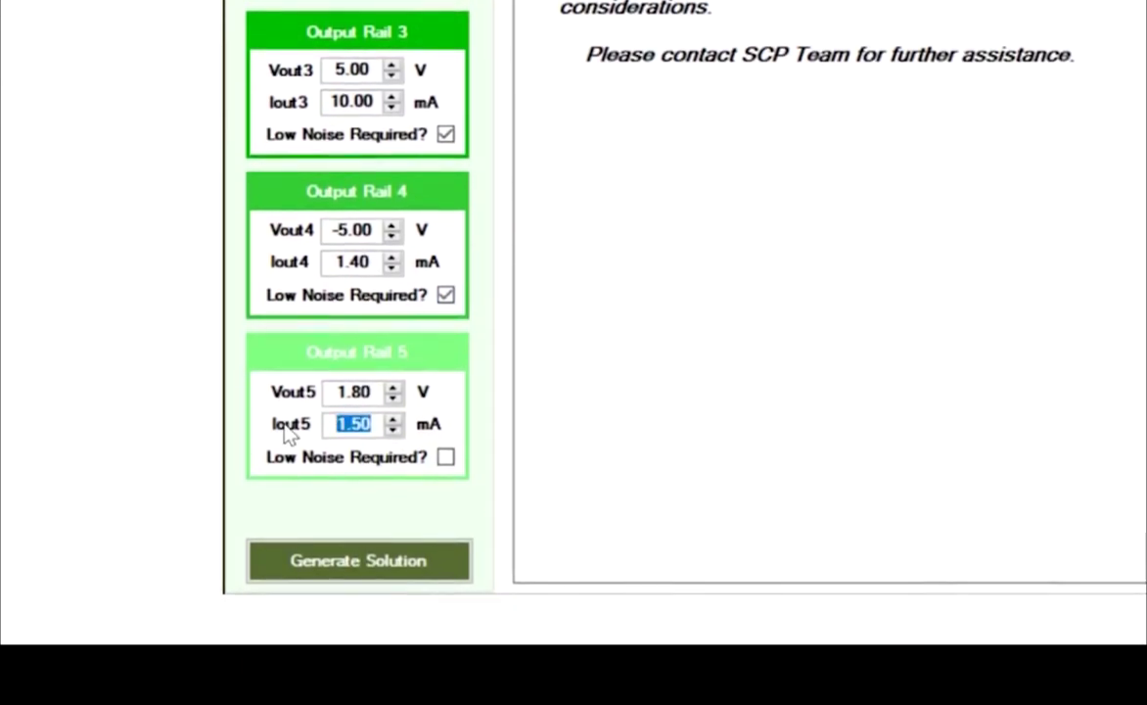
{"action": "type", "text": "50"}
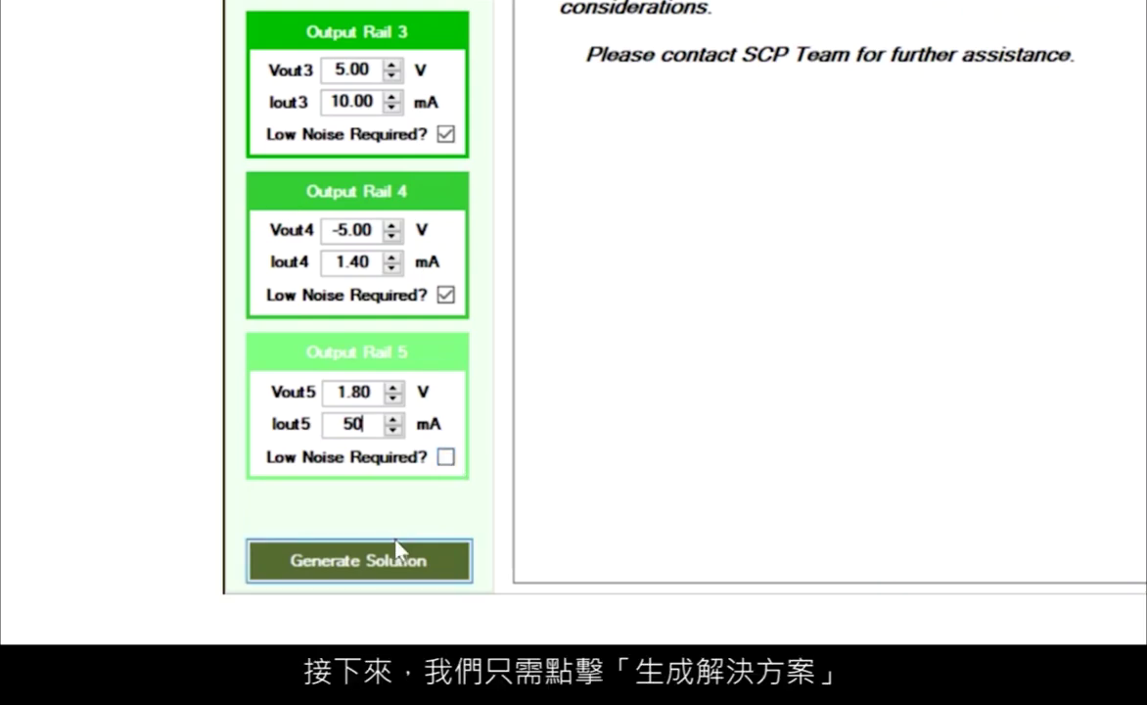
- Generate the five-rail solution and check SCP-LT3461-EVALZ as rail 1's top board
{"action": "left_click", "coordinate": [384, 563]}
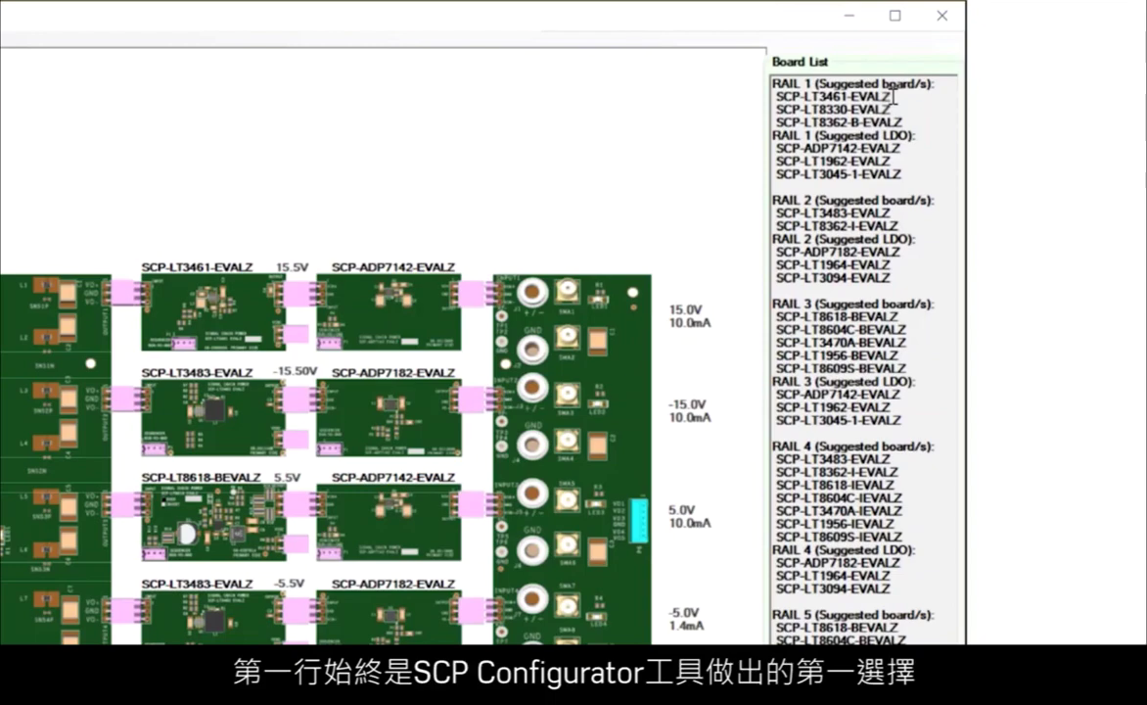
{"action": "left_click_drag", "start_coordinate": [893, 96], "coordinate": [773, 94]}
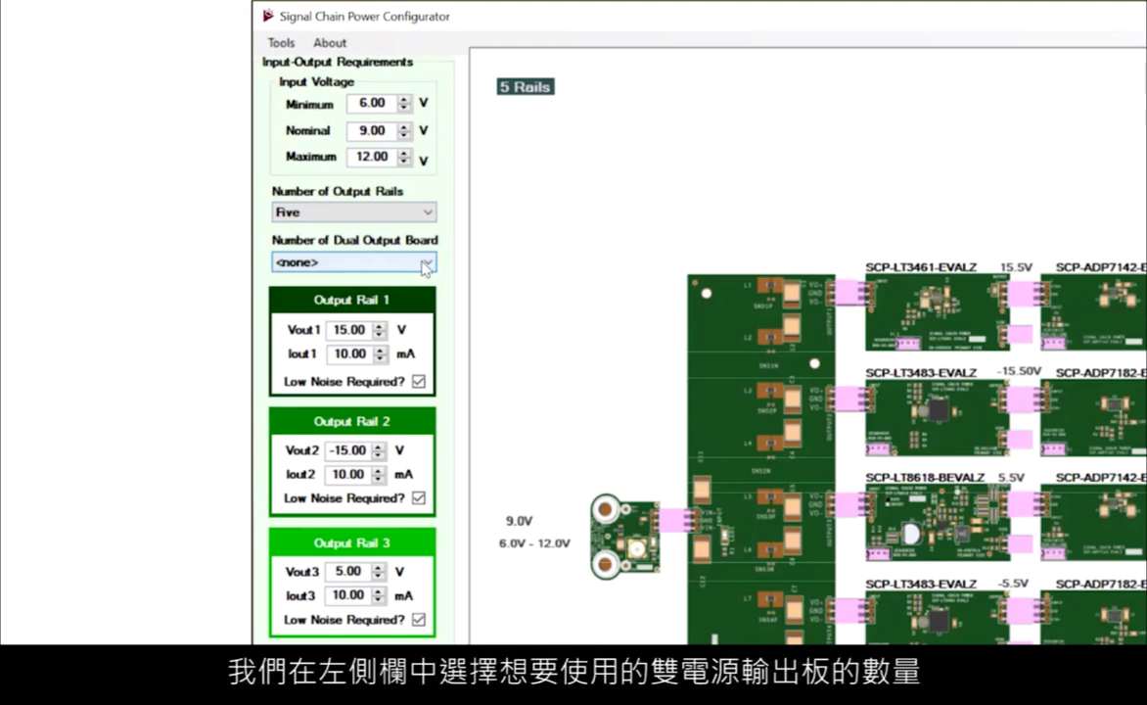
- Use one dual output board with low-noise outputs and -15 V inverting output, then regenerate
{"action": "left_click", "coordinate": [424, 264]}
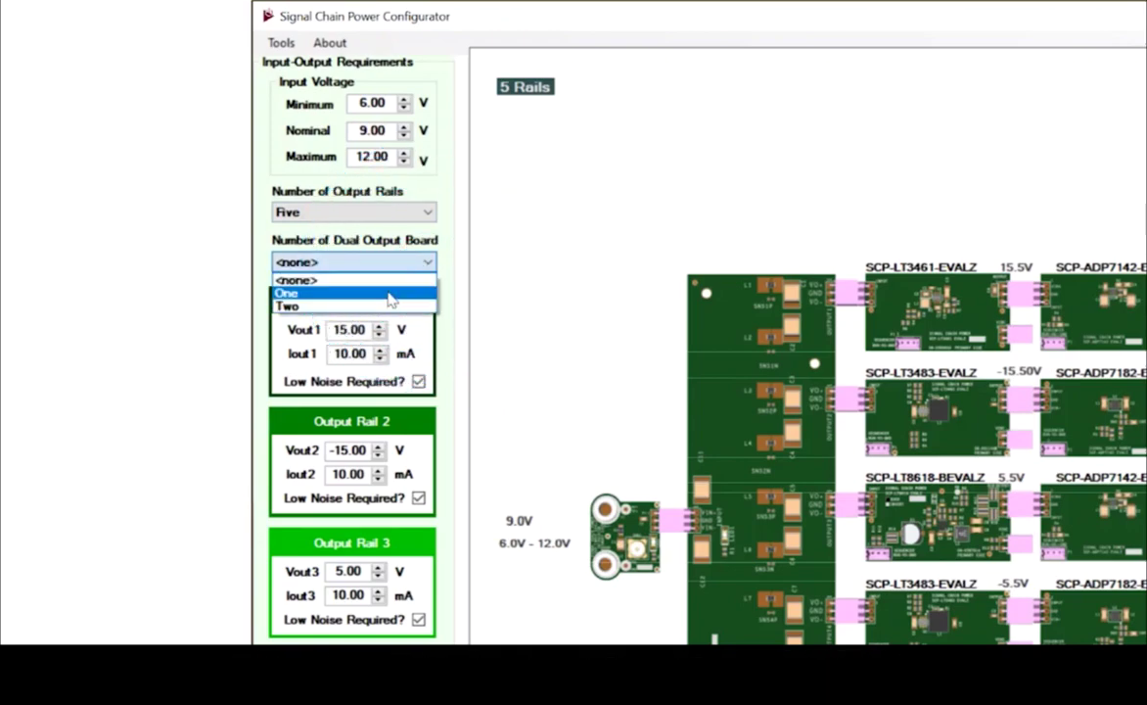
{"action": "left_click", "coordinate": [389, 299]}
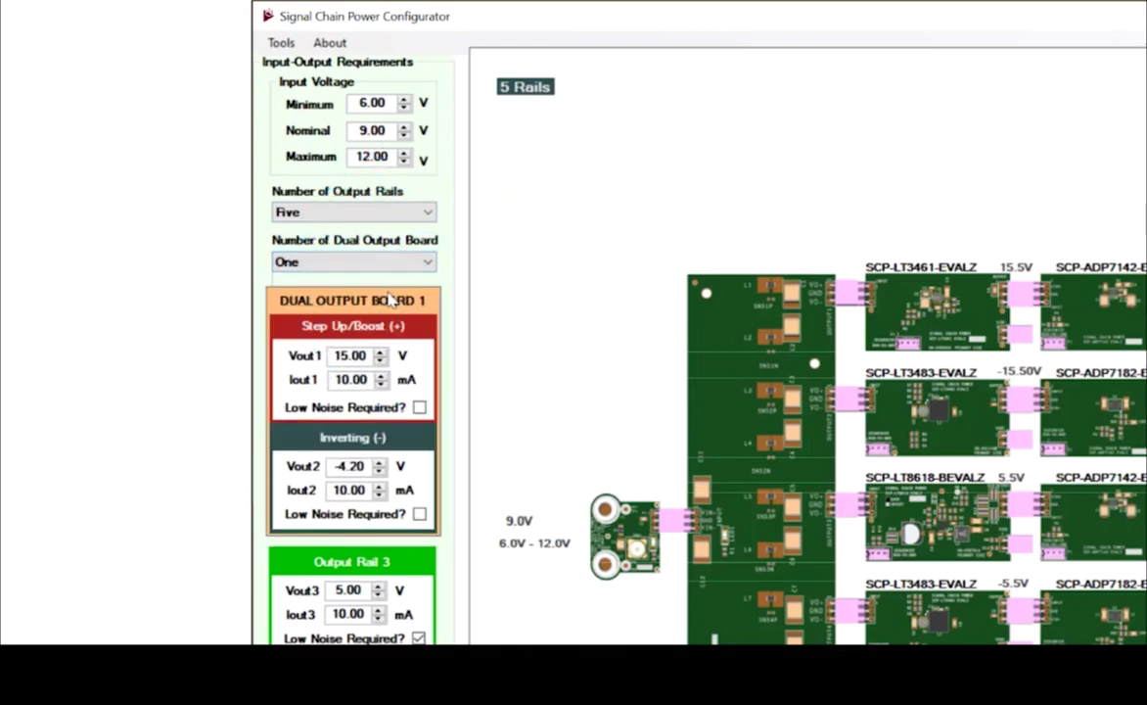
{"action": "left_click", "coordinate": [383, 407]}
{"action": "left_click_drag", "start_coordinate": [358, 466], "coordinate": [294, 464]}
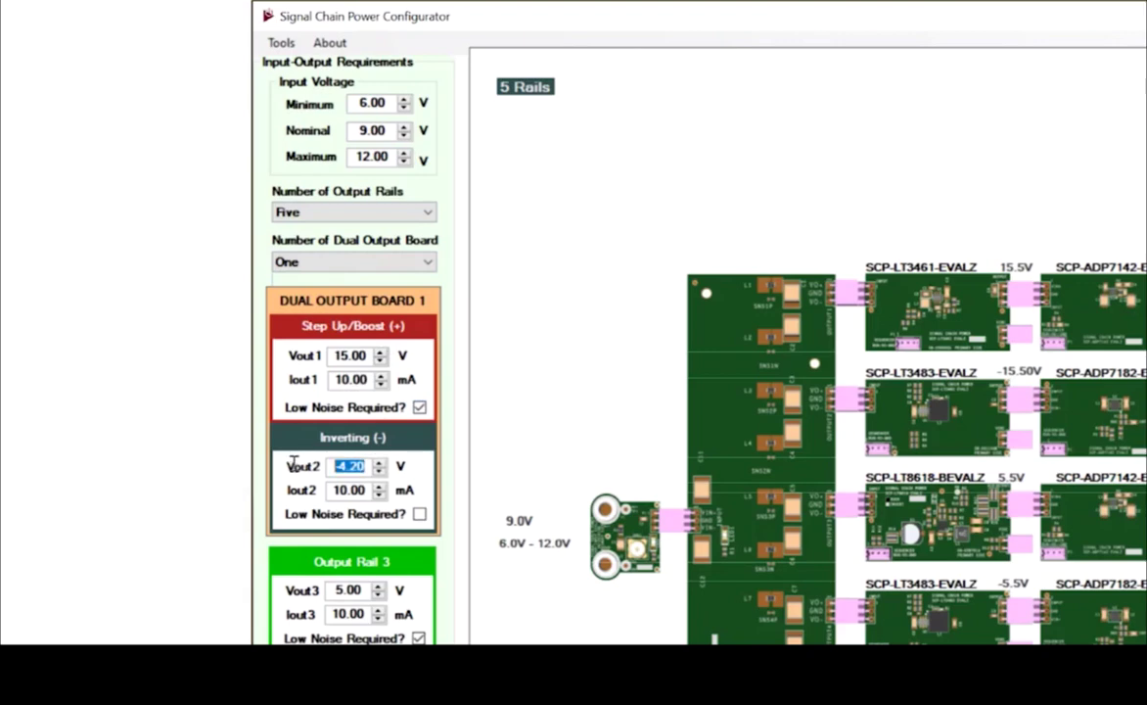
{"action": "type", "text": "-15"}
{"action": "left_click", "coordinate": [419, 514]}
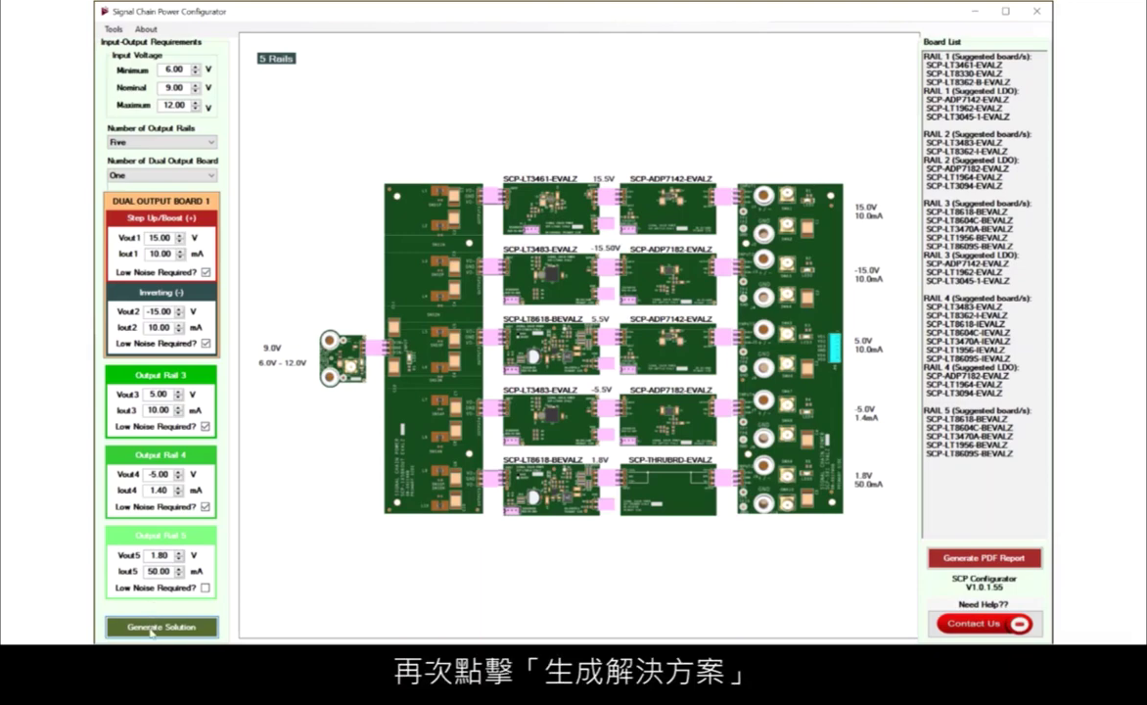
{"action": "left_click", "coordinate": [151, 627]}
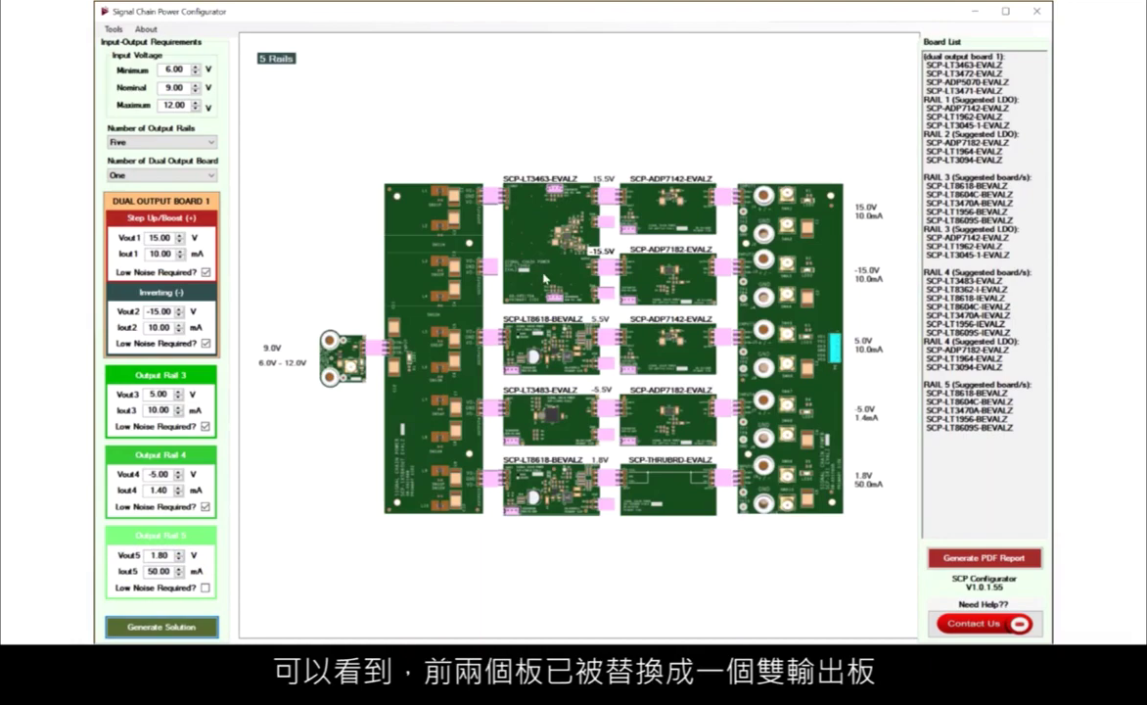
- Add a second dual output board at 5 V and -5 V with low-noise positive output
{"action": "left_click", "coordinate": [209, 177]}
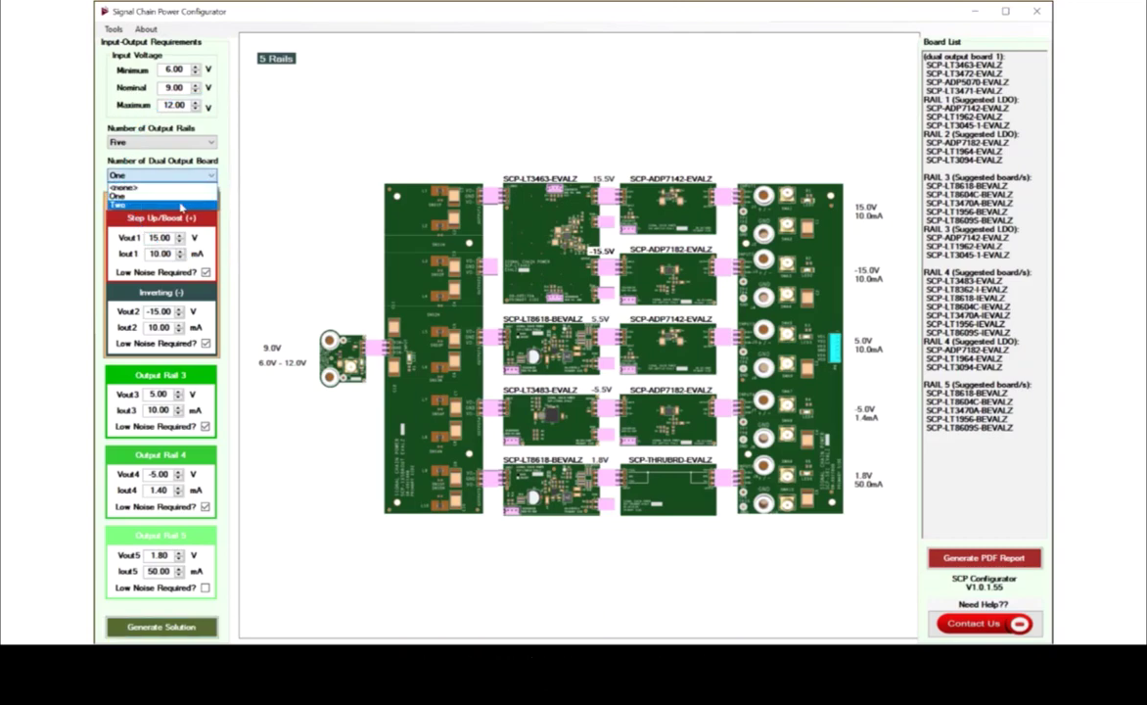
{"action": "left_click", "coordinate": [181, 207]}
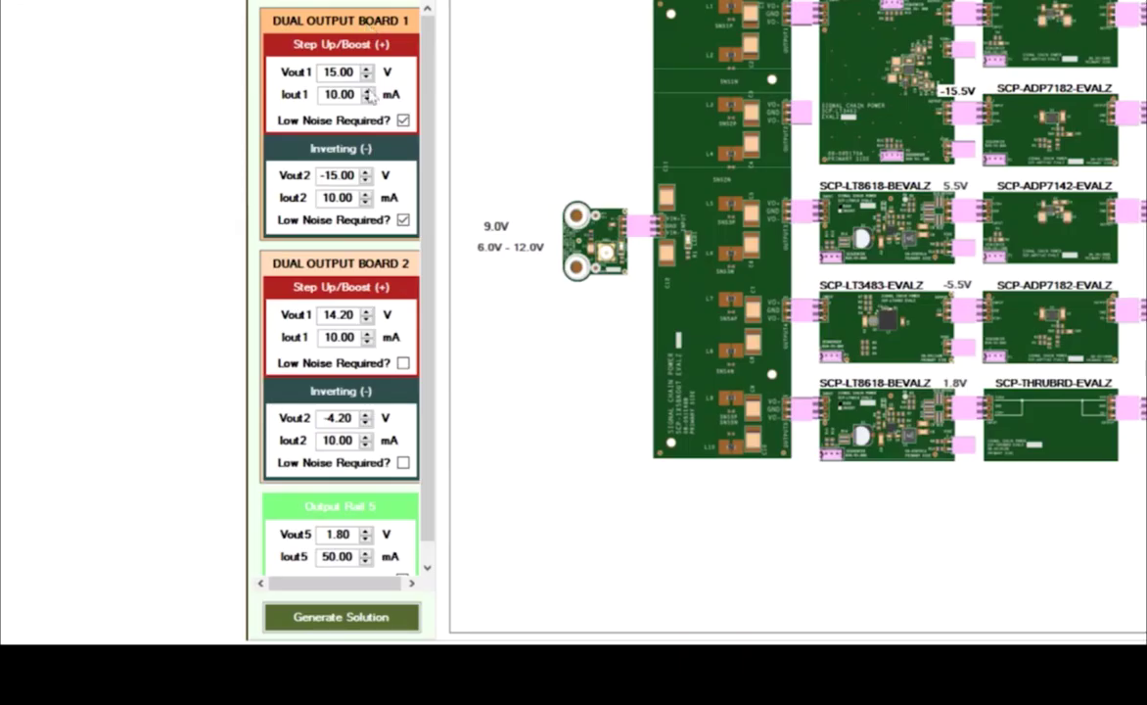
{"action": "double_click", "coordinate": [322, 317]}
{"action": "type", "text": "5"}
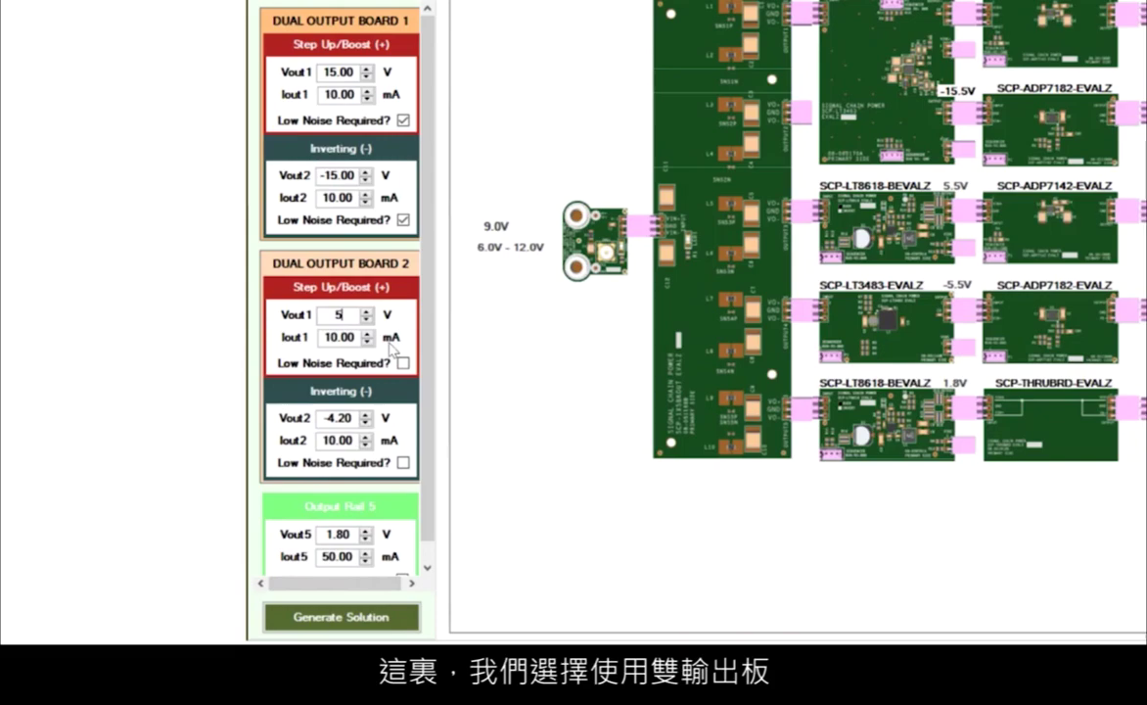
{"action": "left_click_drag", "start_coordinate": [352, 418], "coordinate": [331, 418]}
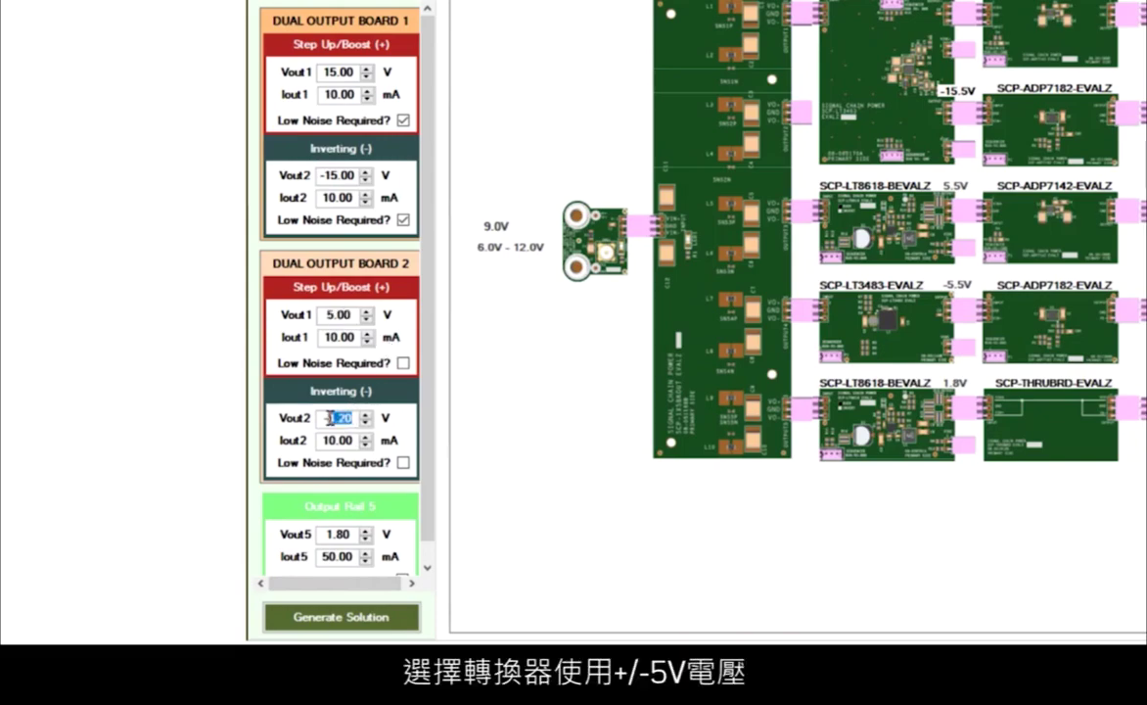
{"action": "type", "text": "5"}
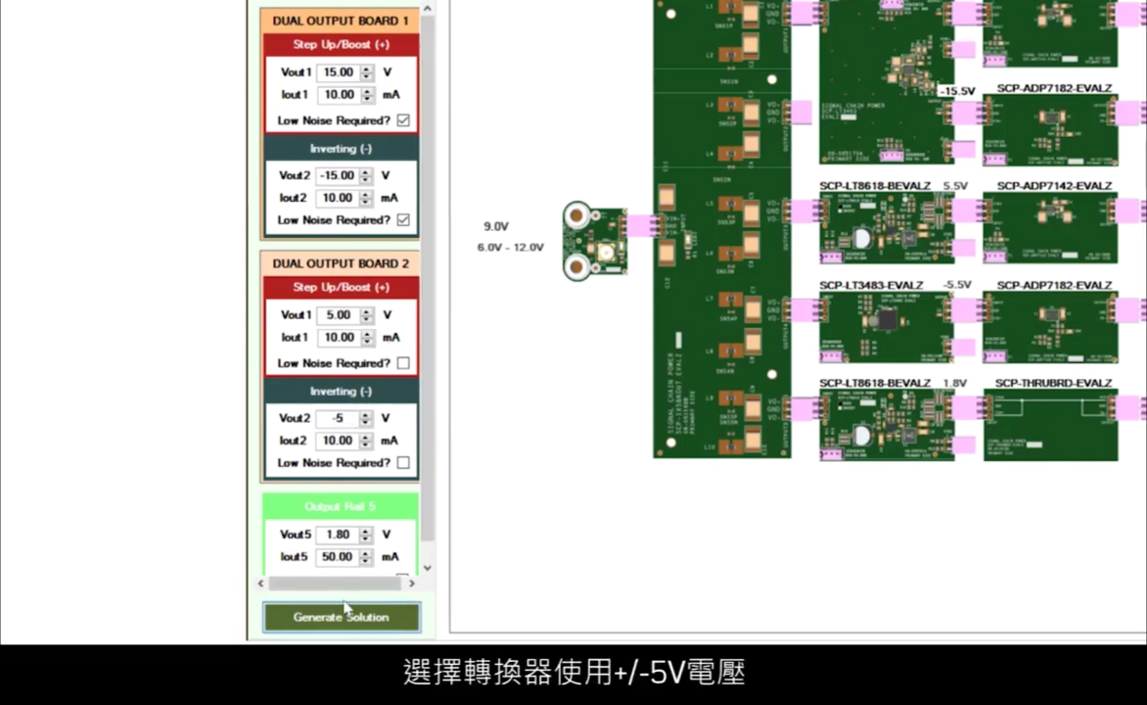
{"action": "left_click", "coordinate": [403, 363]}
- Make board 2's negative output low noise and dismiss the no-solution warning
{"action": "left_click", "coordinate": [403, 463]}
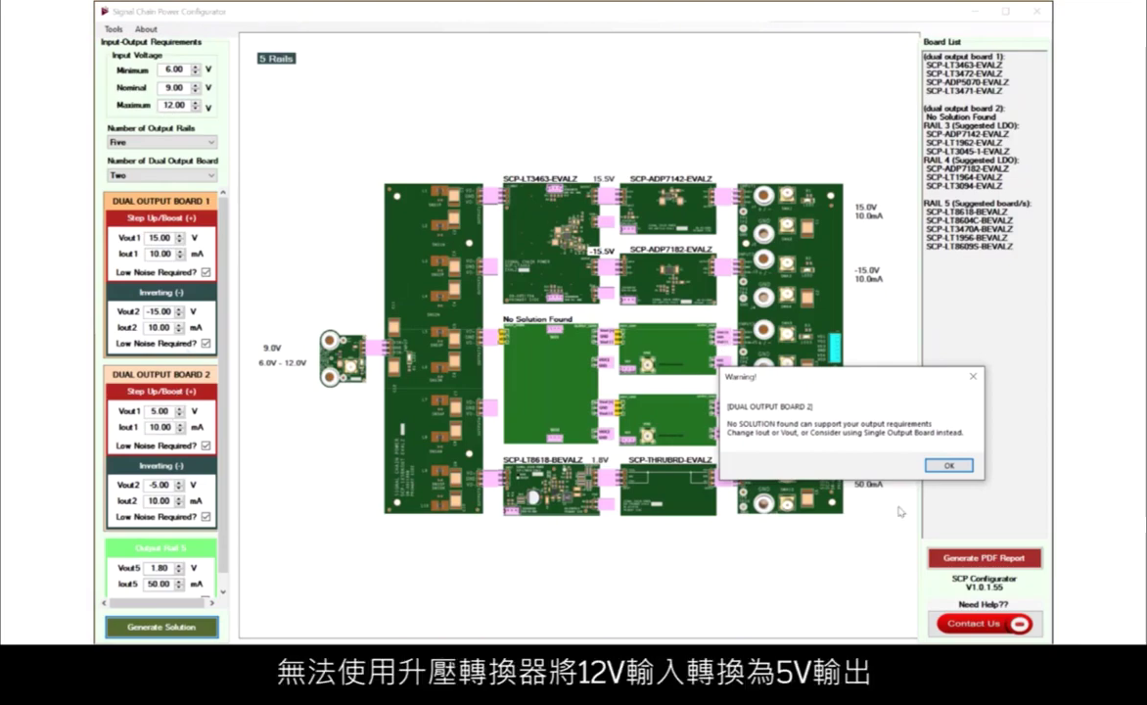
{"action": "left_click", "coordinate": [950, 466]}
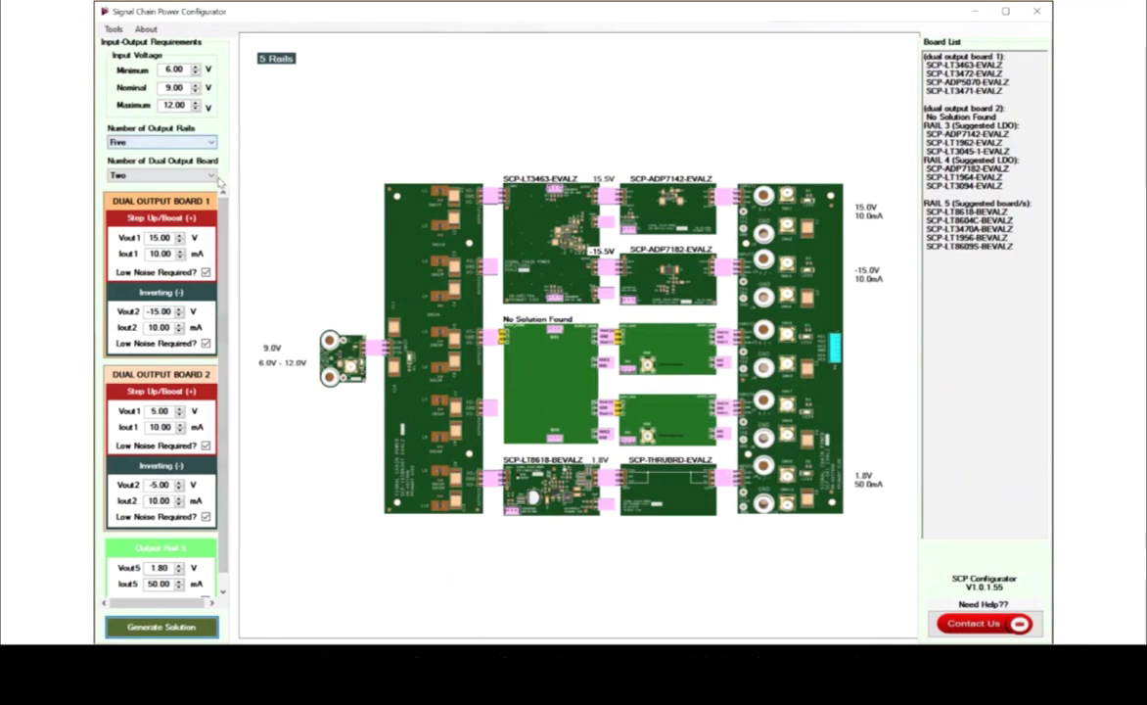
- Return to one dual output board, set rail 4 current to 10 mA, and regenerate
{"action": "left_click", "coordinate": [210, 178]}
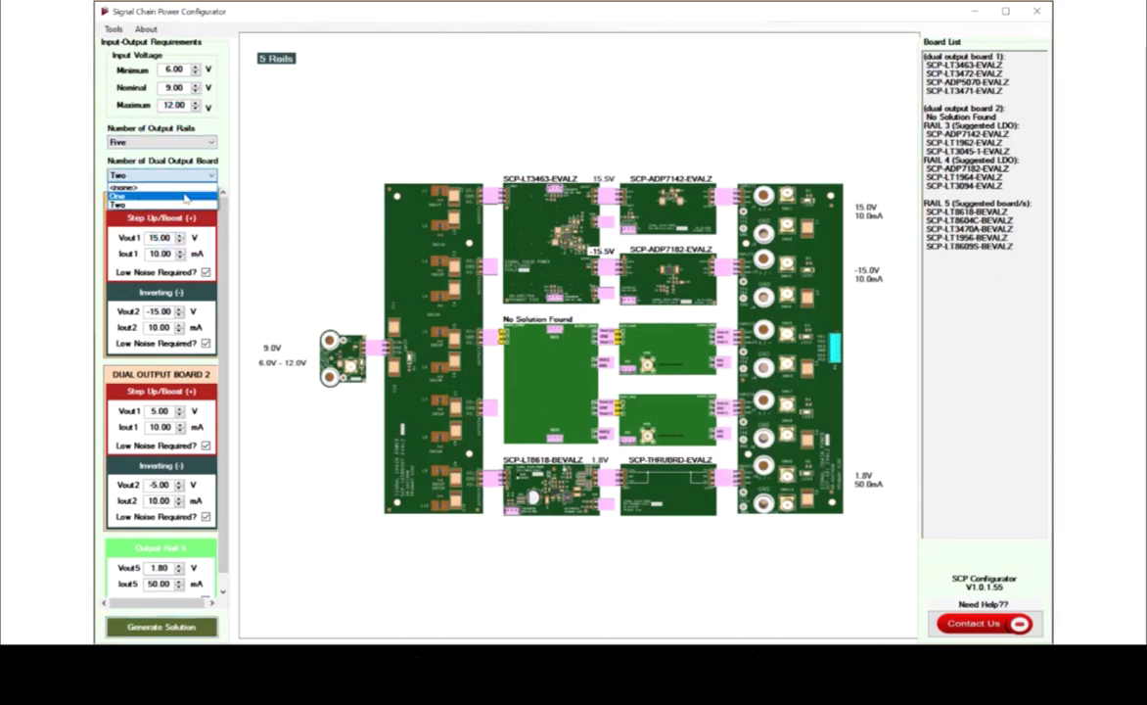
{"action": "left_click", "coordinate": [186, 199]}
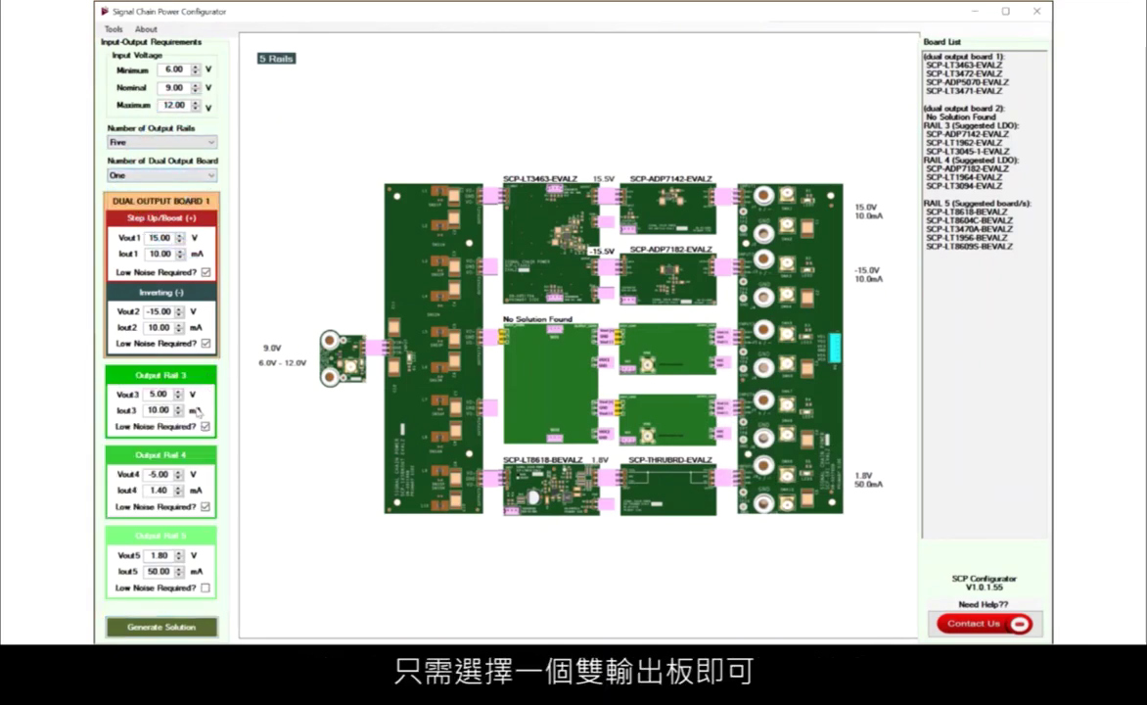
{"action": "double_click", "coordinate": [159, 489]}
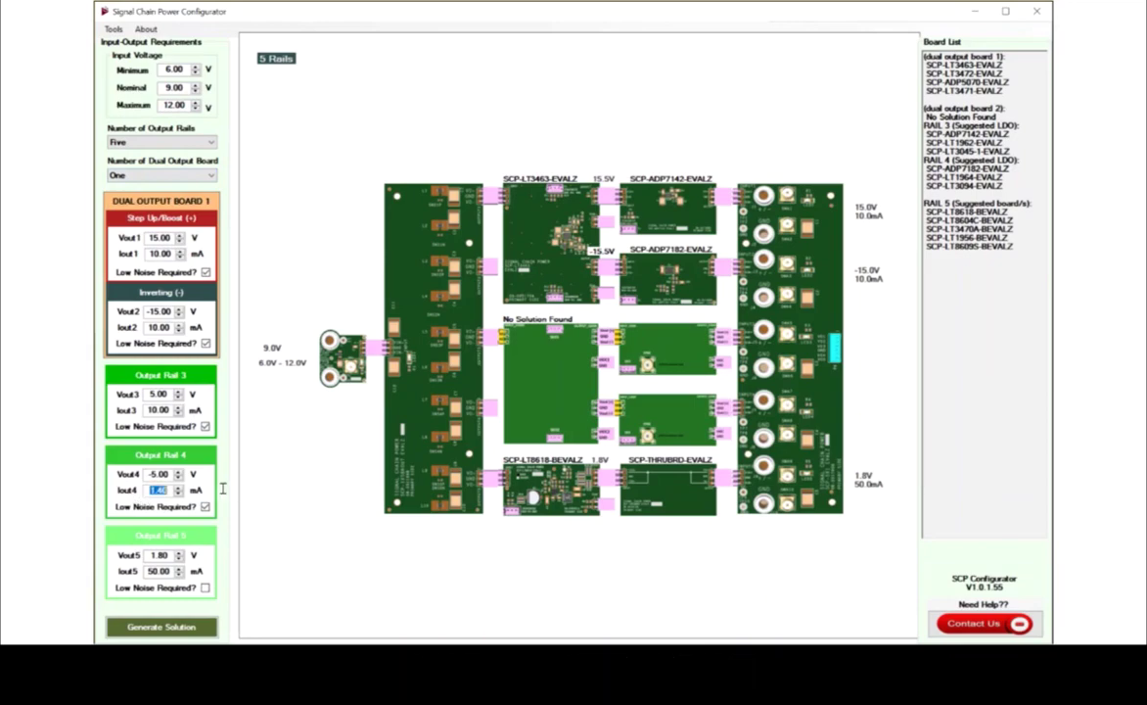
{"action": "type", "text": "10"}
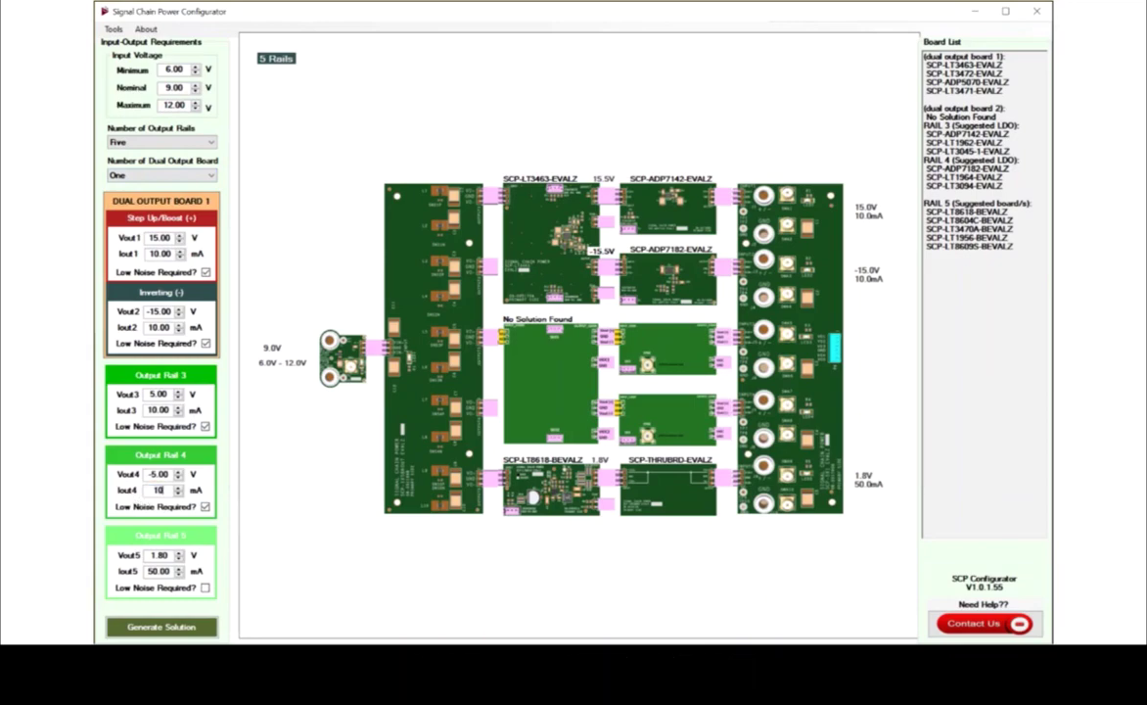
{"action": "left_click", "coordinate": [179, 631]}
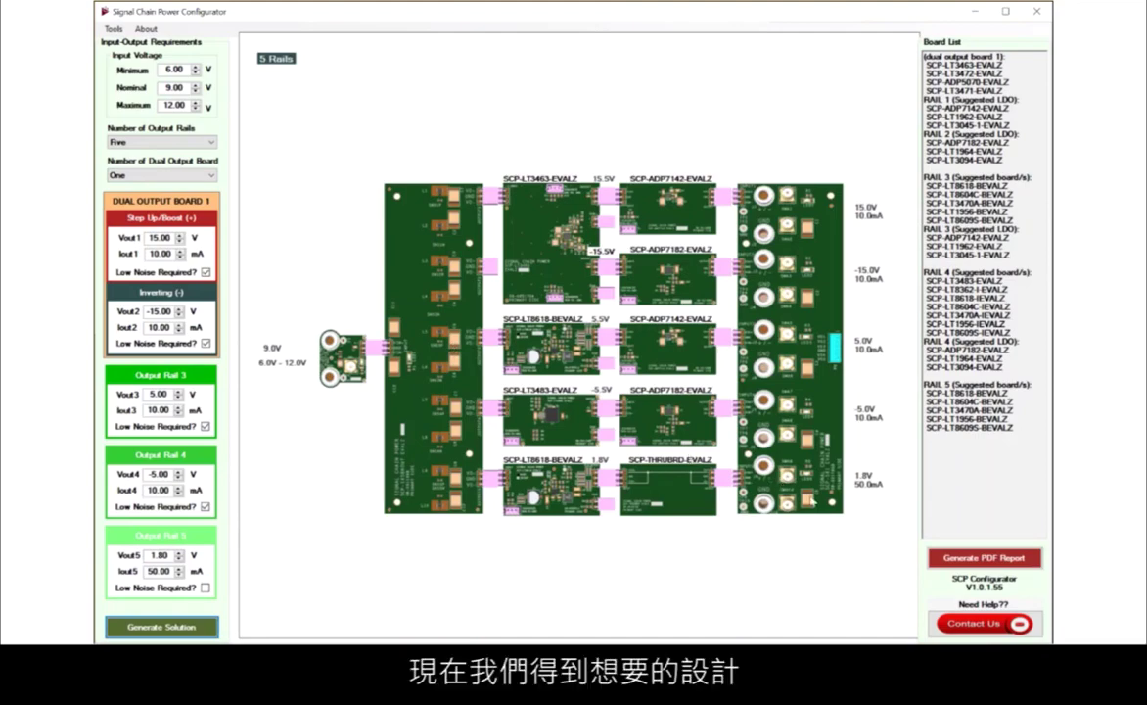
- Save the PDF report as SignalChainPowerDesign
{"action": "left_click", "coordinate": [985, 558]}
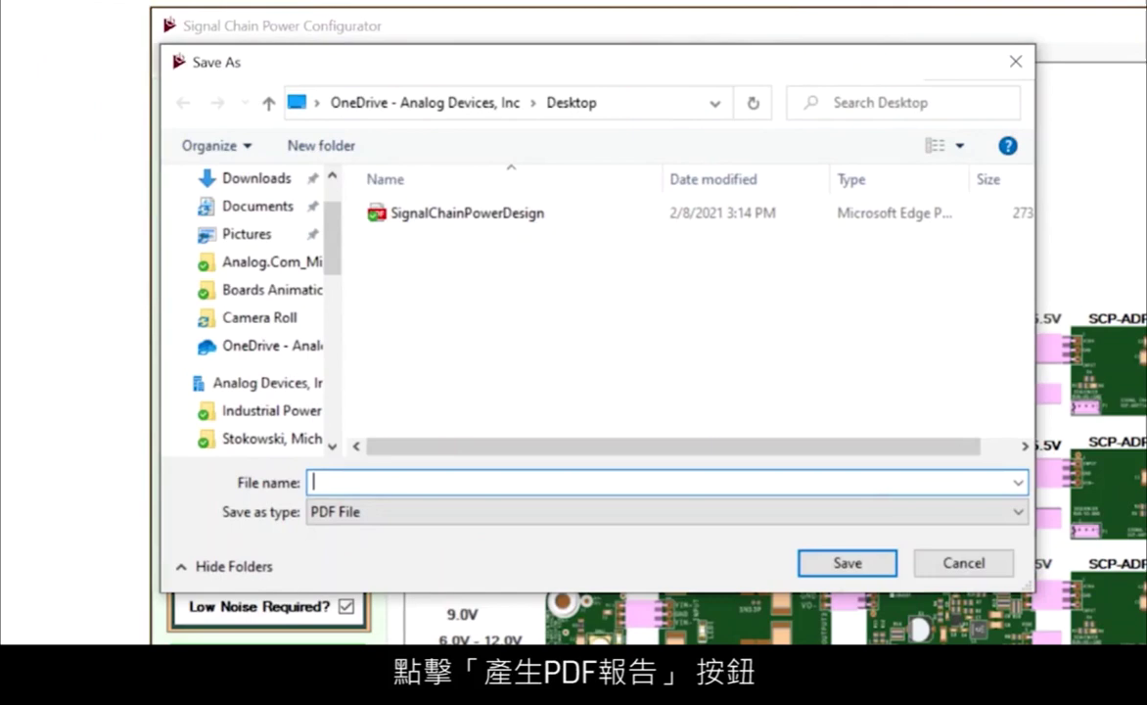
{"action": "left_click", "coordinate": [470, 221]}
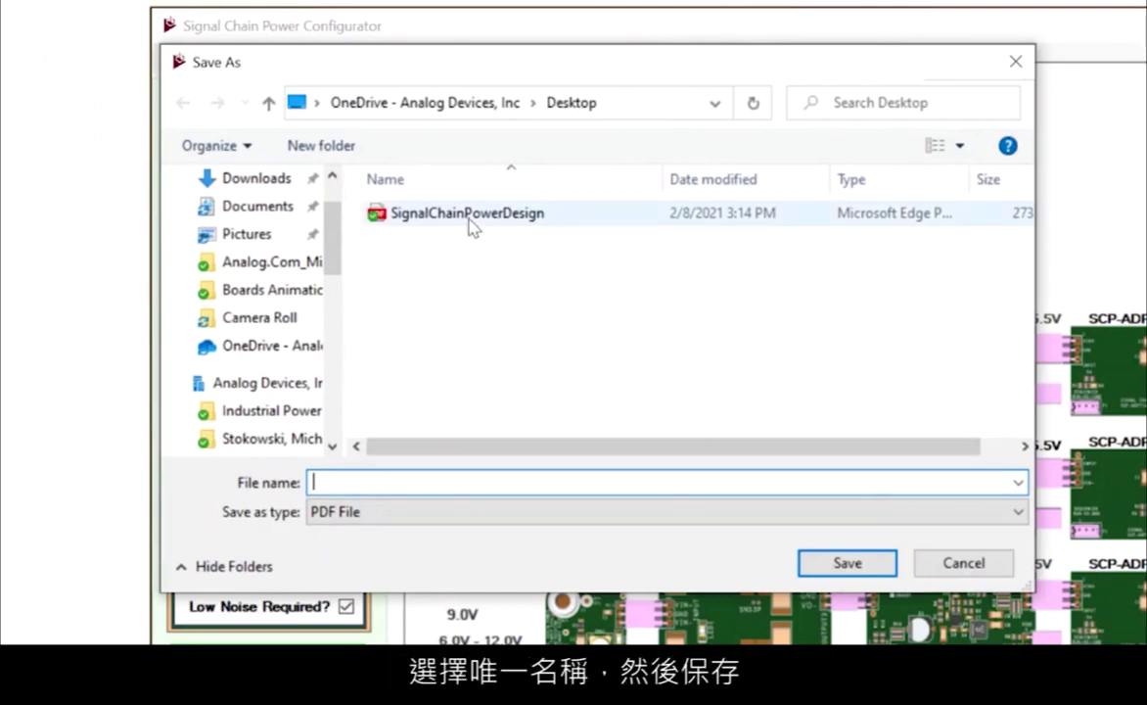
{"action": "left_click", "coordinate": [844, 563]}
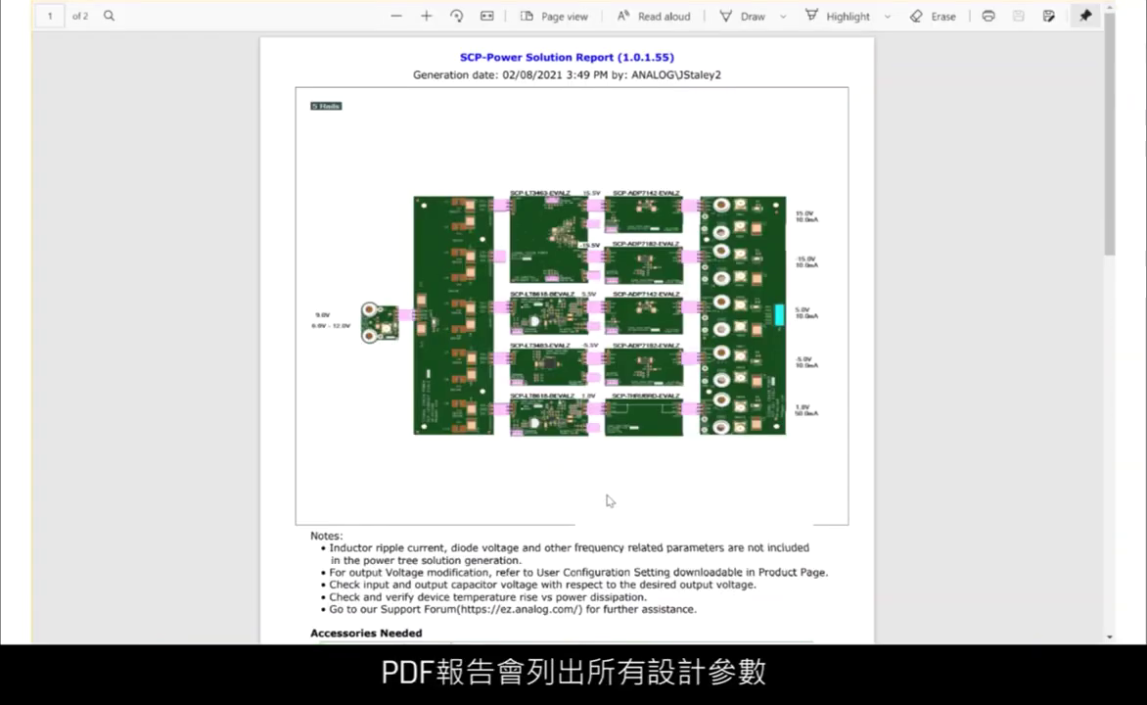
- Scroll the report down to the Accessories Needed and per-rail converter tables
{"action": "scroll", "coordinate": [607, 501], "scroll_direction": "down", "scroll_amount": 2}
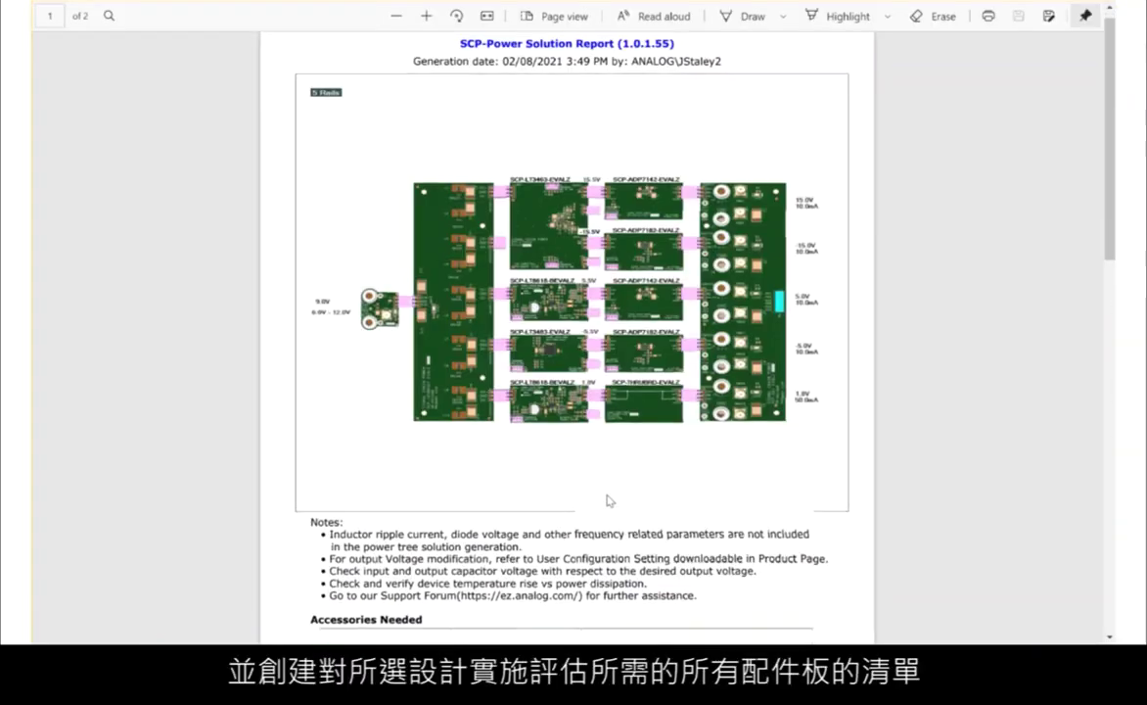
{"action": "scroll", "coordinate": [607, 501], "scroll_direction": "down", "scroll_amount": 1}
{"action": "scroll", "coordinate": [607, 500], "scroll_direction": "down", "scroll_amount": 1}
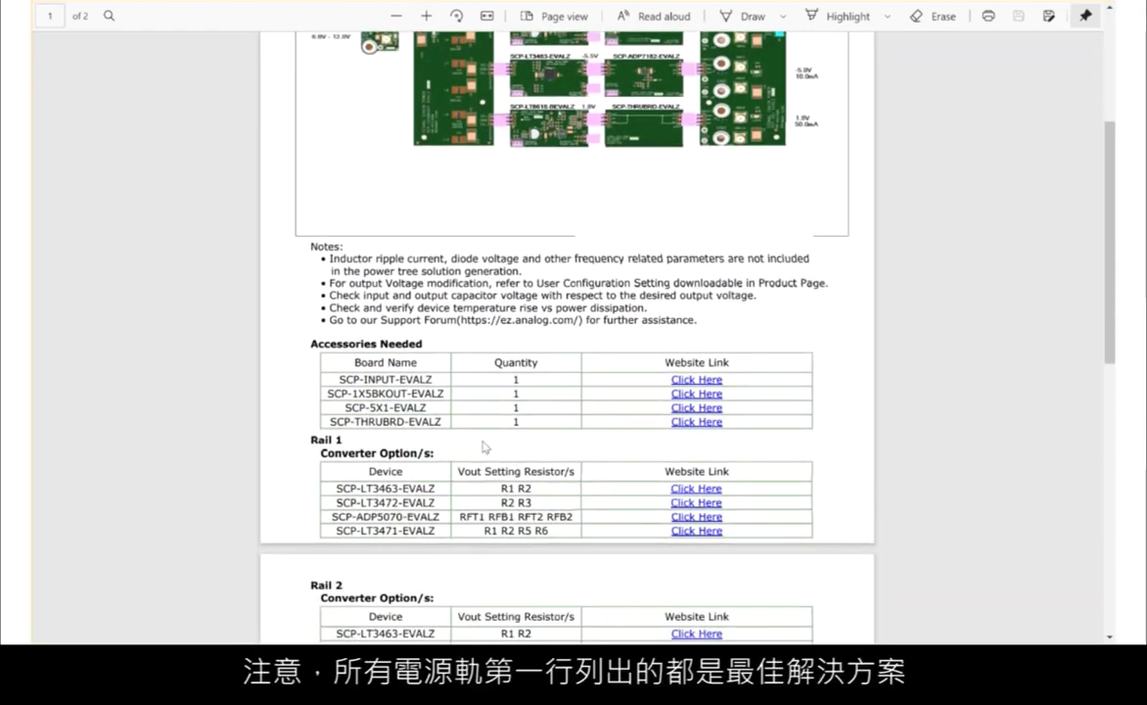
{"action": "scroll", "coordinate": [483, 447], "scroll_direction": "down", "scroll_amount": 2}
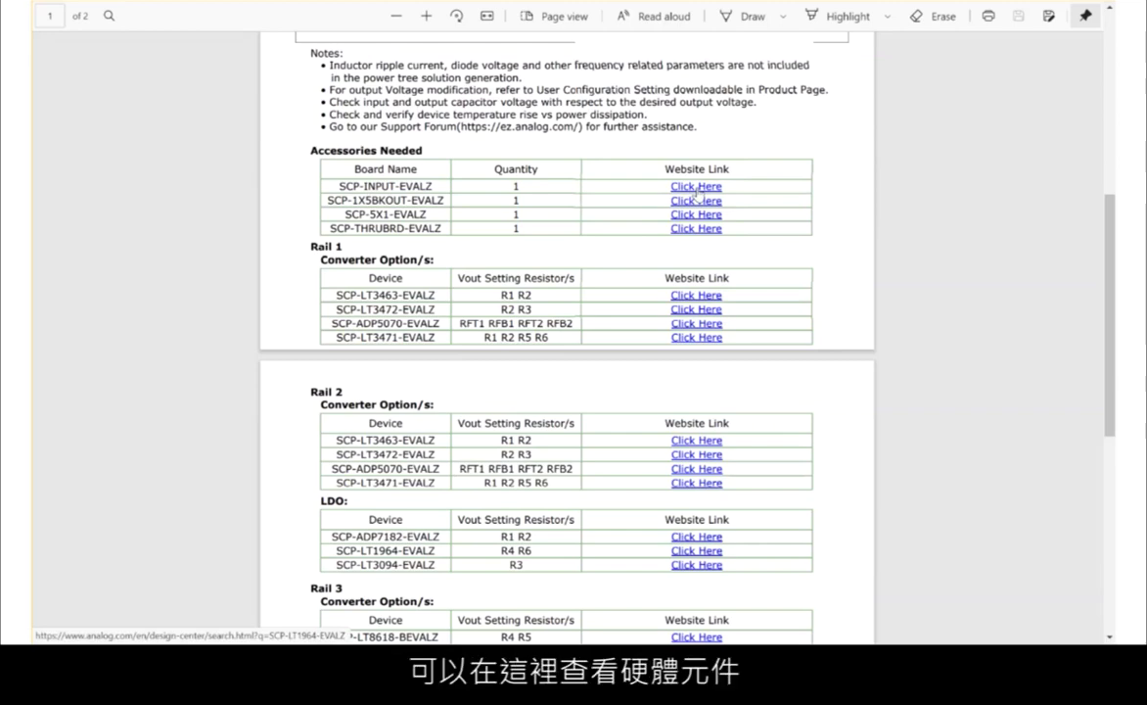
- Open the SCP-LT1964-EVALZ product page from the report and scroll to its documentation
{"action": "left_click", "coordinate": [696, 193]}
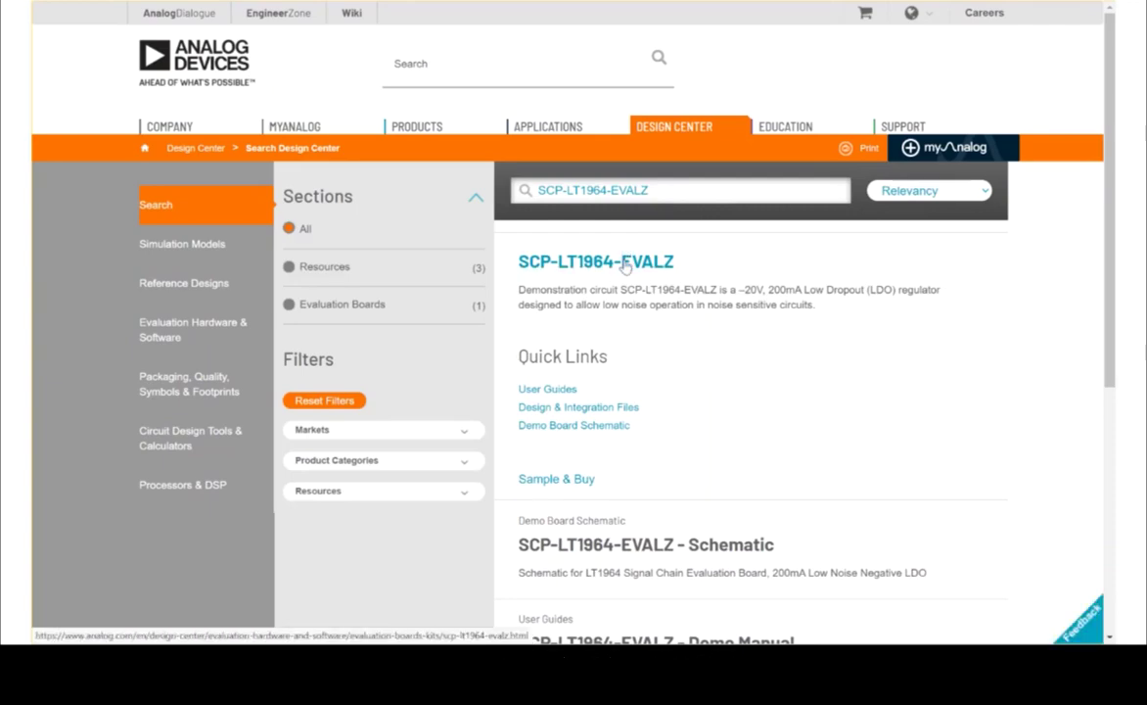
{"action": "left_click", "coordinate": [625, 266]}
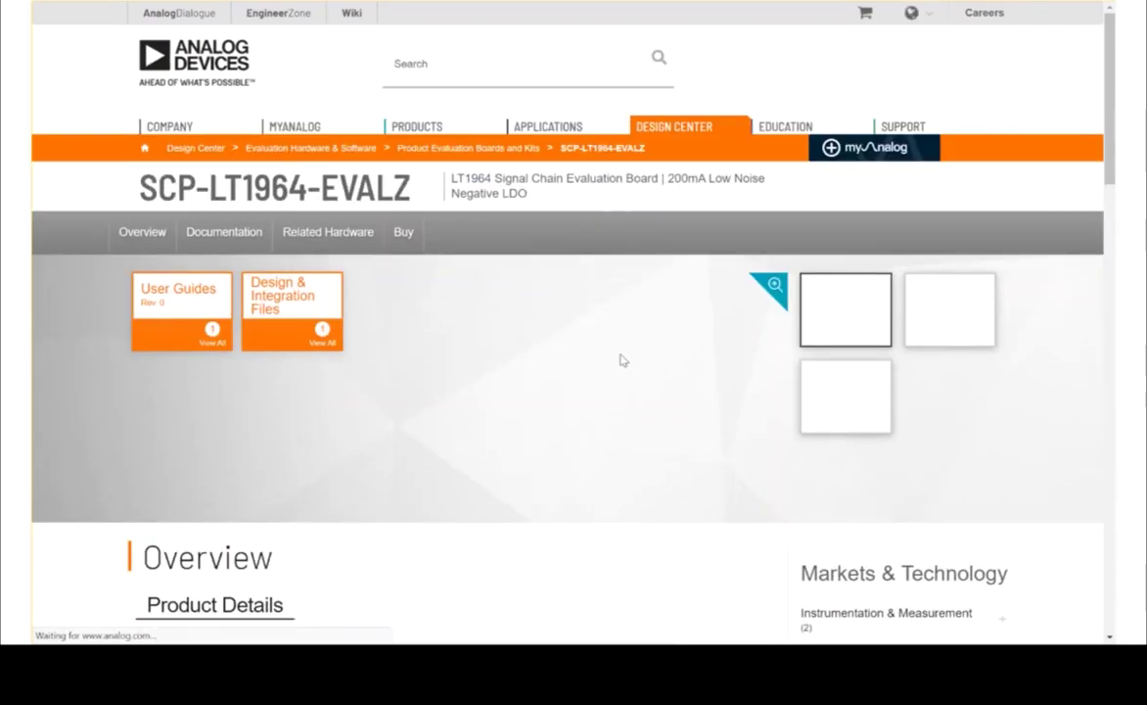
{"action": "scroll", "coordinate": [594, 376], "scroll_direction": "down", "scroll_amount": 8}
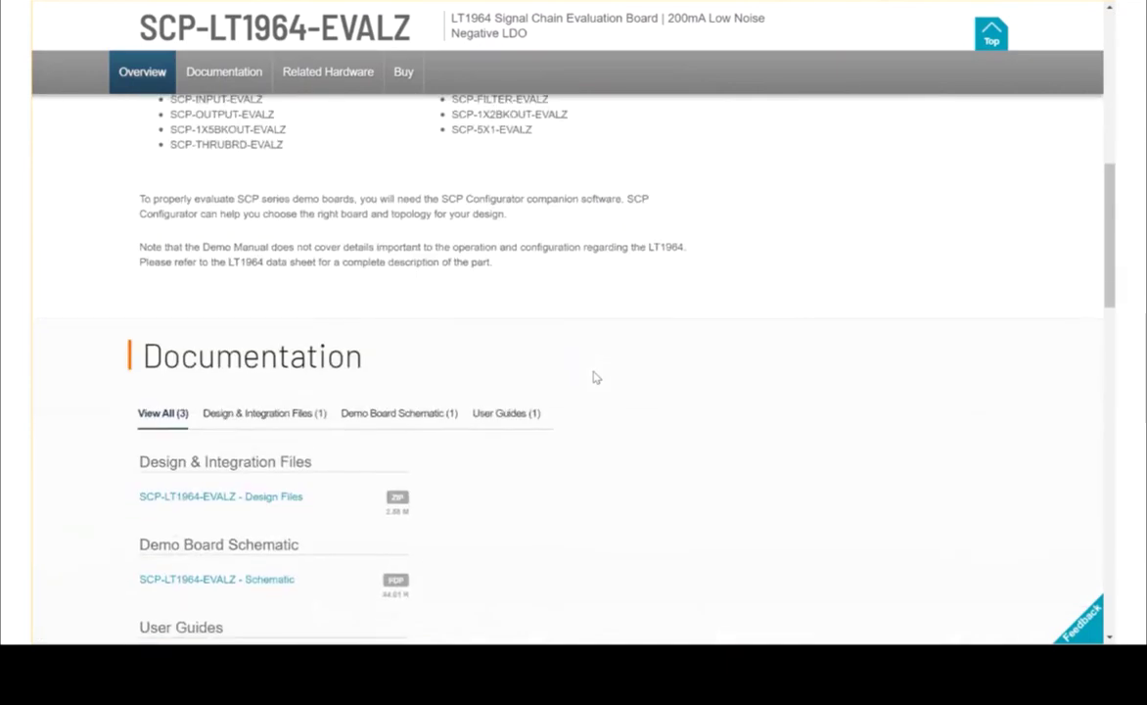
{"action": "scroll", "coordinate": [594, 377], "scroll_direction": "down", "scroll_amount": 4}
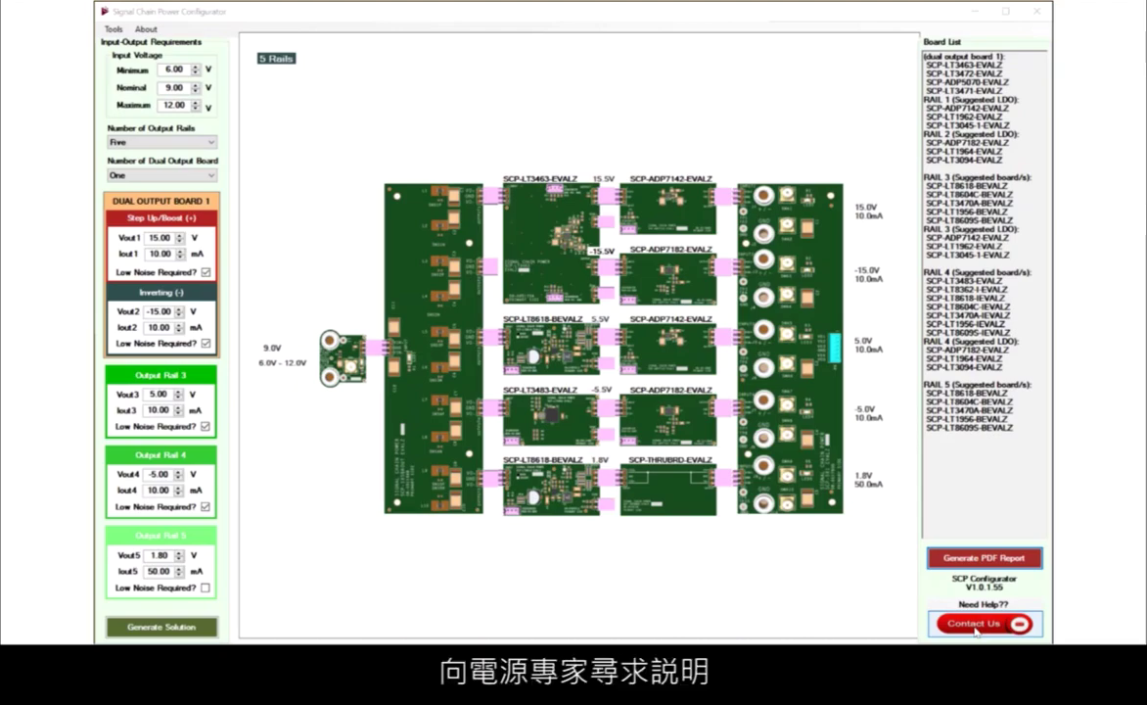
{"action": "left_click", "coordinate": [975, 628]}
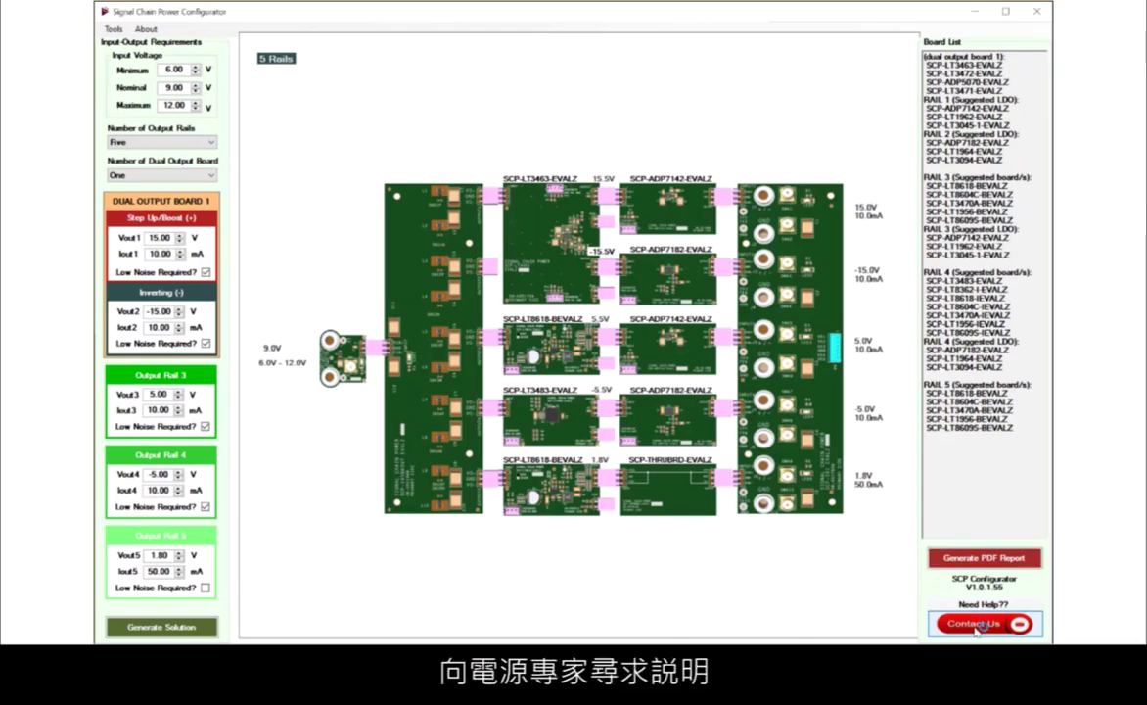